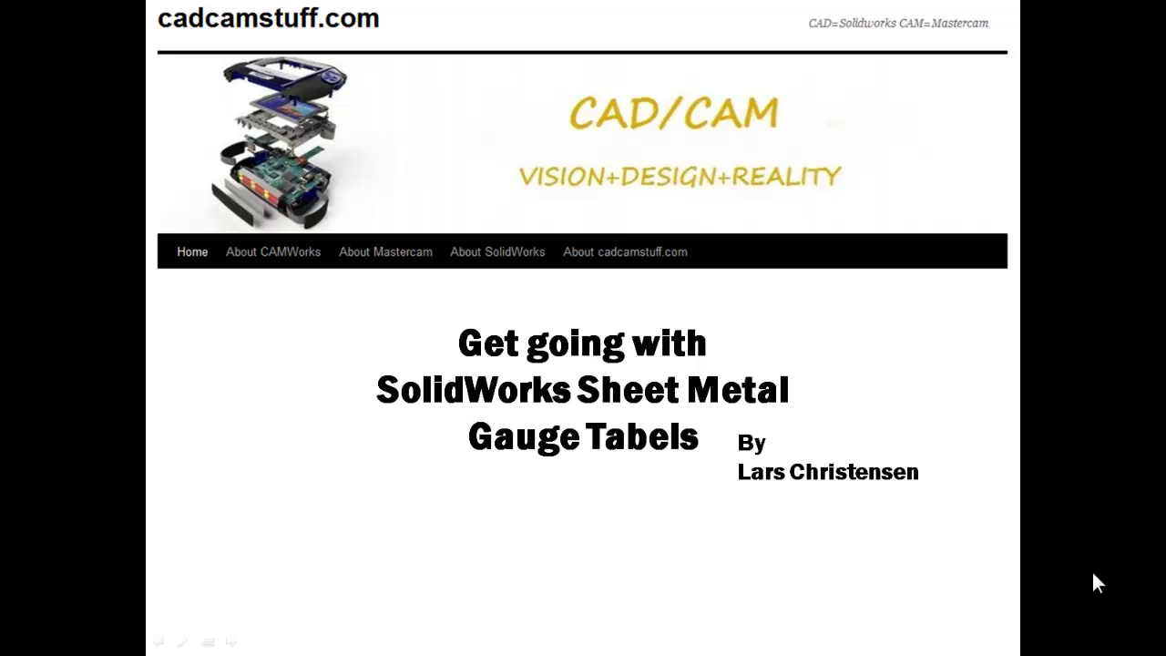
Step: Switch from the cadcamstuff.com slideshow to the SolidWorks sheet metal part window
key("alt+Tab")
key("alt+Tab")
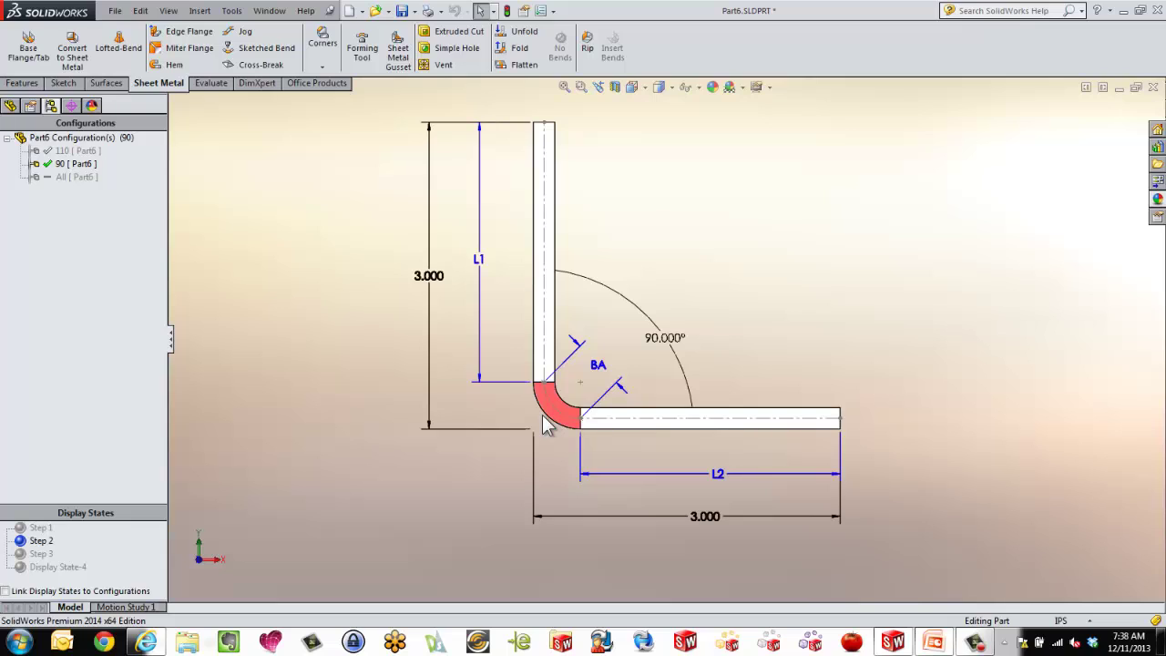
double_click(55, 152)
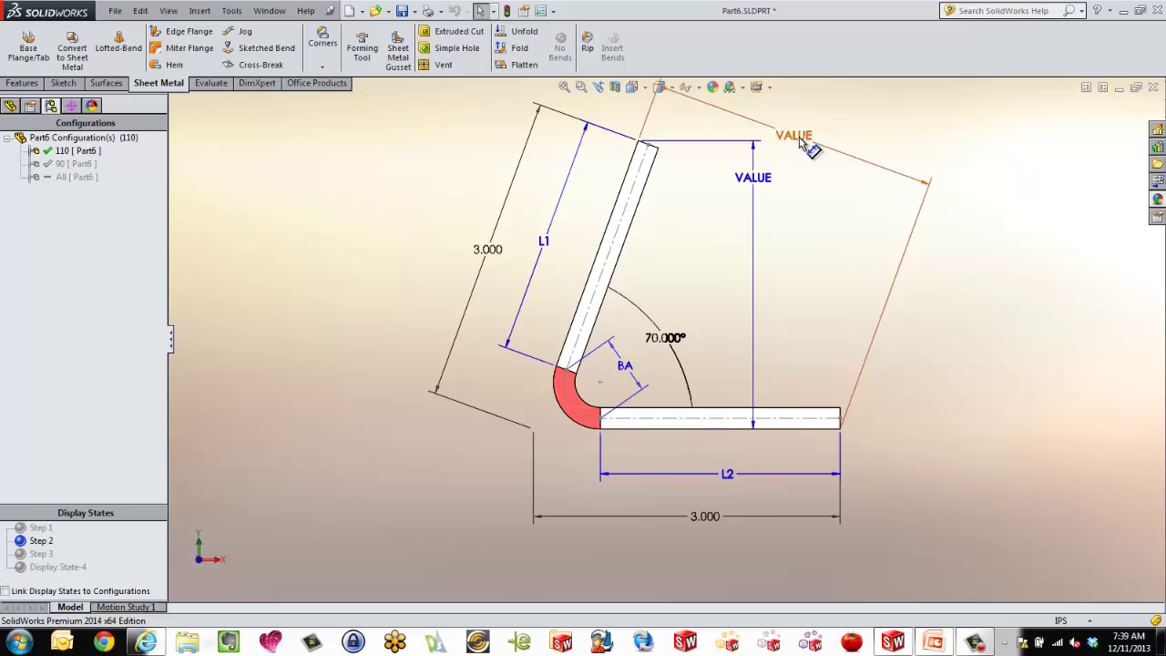
double_click(71, 164)
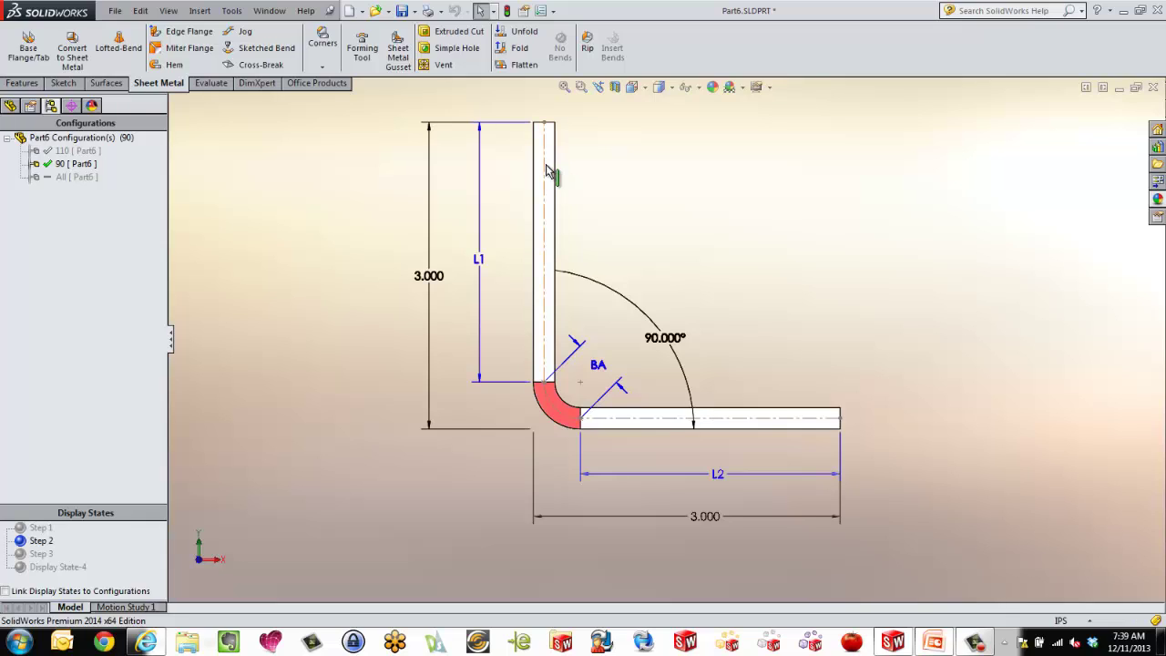
Step: Activate the All [Part6] configuration to show the 90° bend above its 5.612 flat strip
double_click(51, 177)
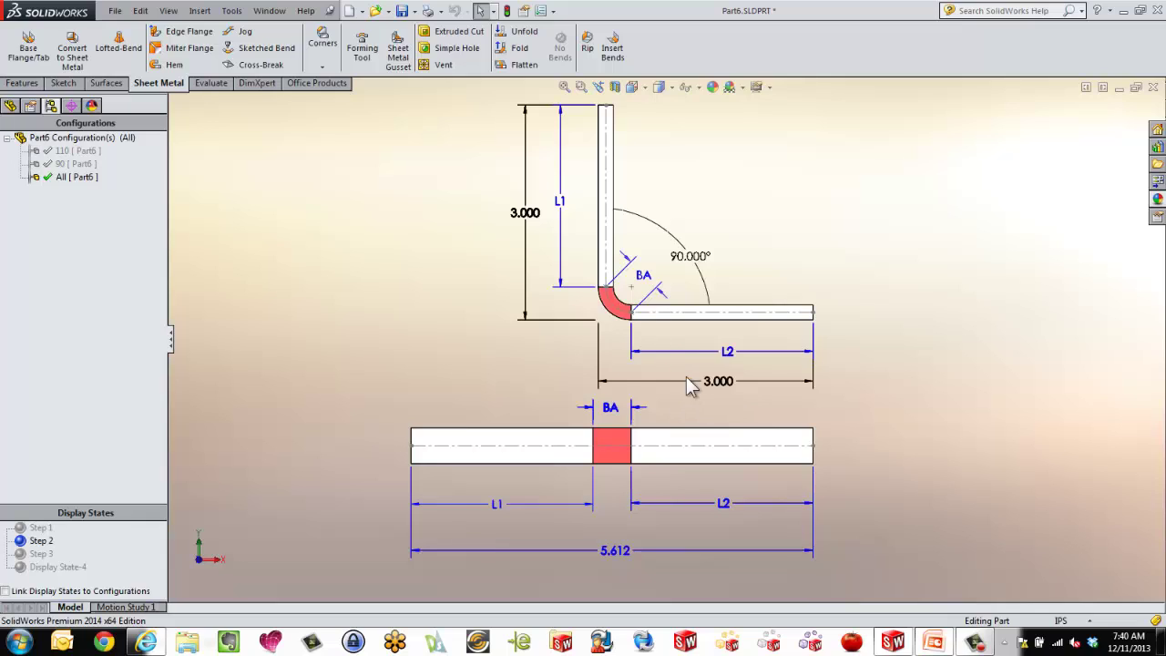
Step: Browse to SolidWorks 2014\SolidWorks\lang\english\Sheet Metal Gauge Tables and open bend allowance inches sample.xls
left_click(187, 642)
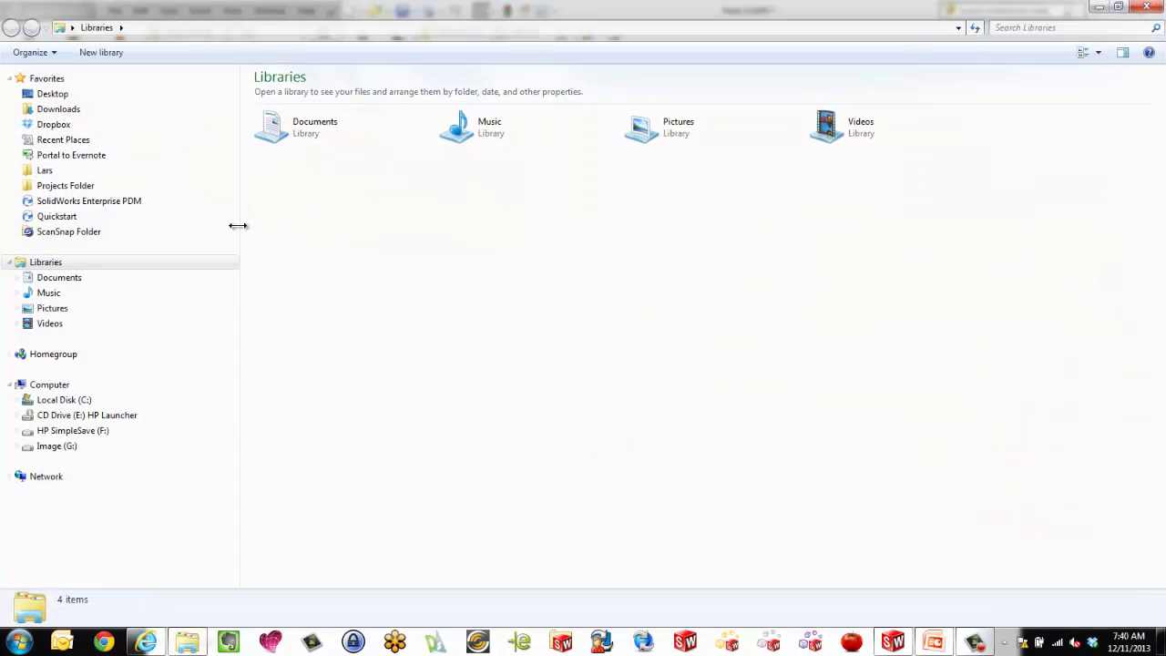
left_click(80, 401)
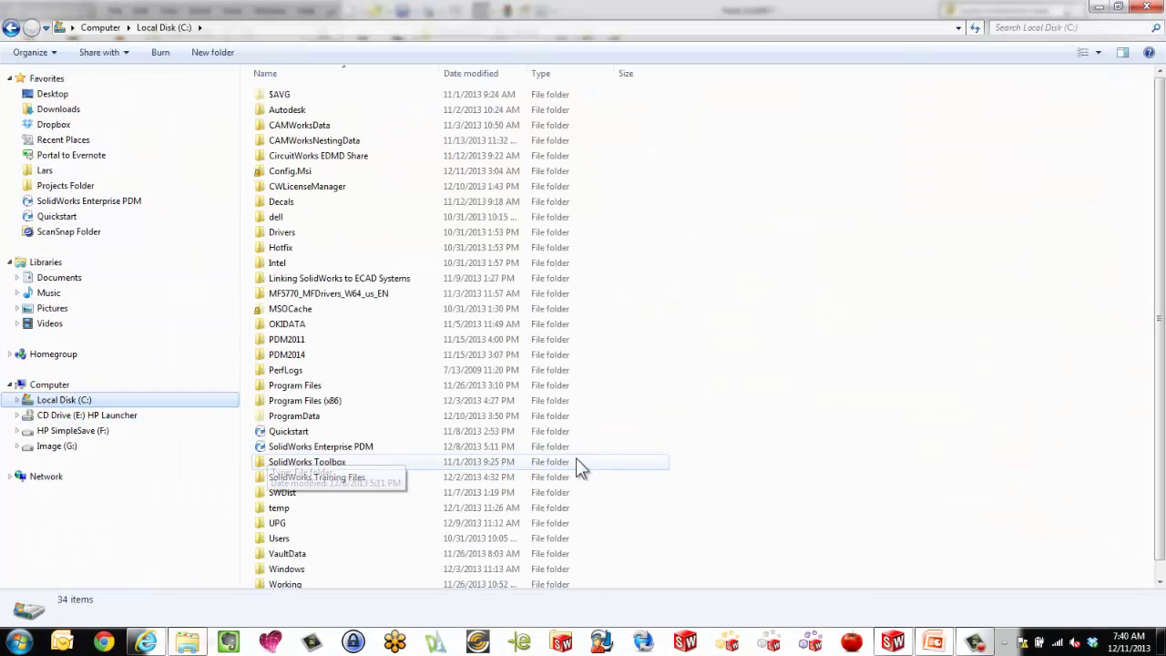
left_click(643, 434)
scroll(629, 439, "down", 1)
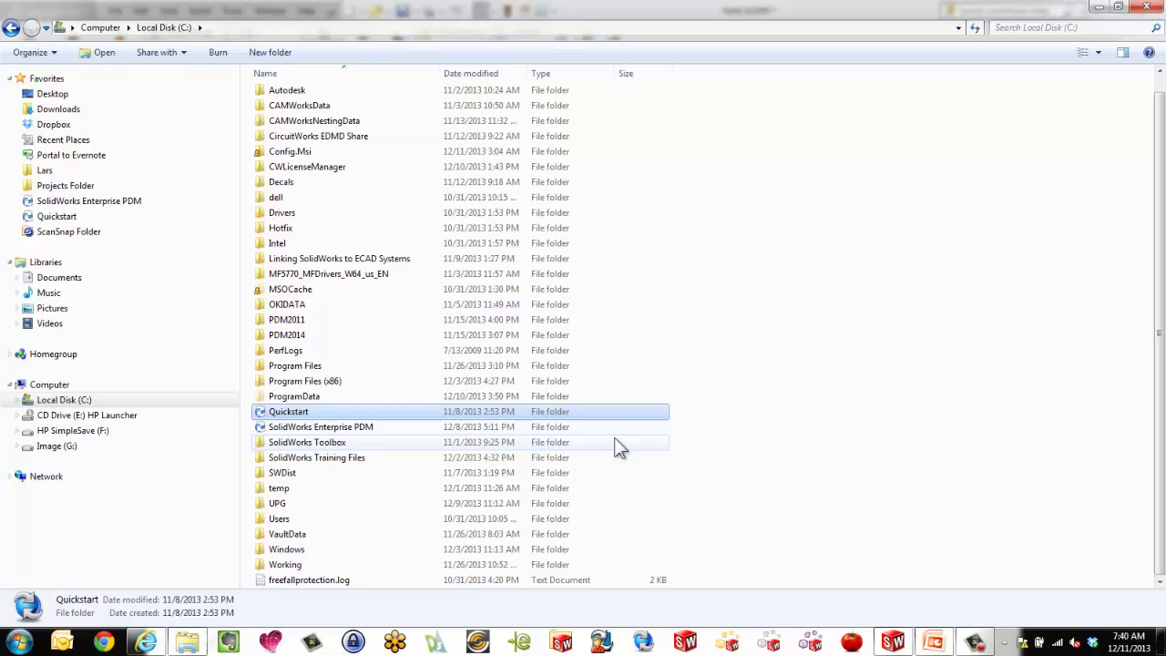
double_click(300, 367)
scroll(319, 400, "down", 3)
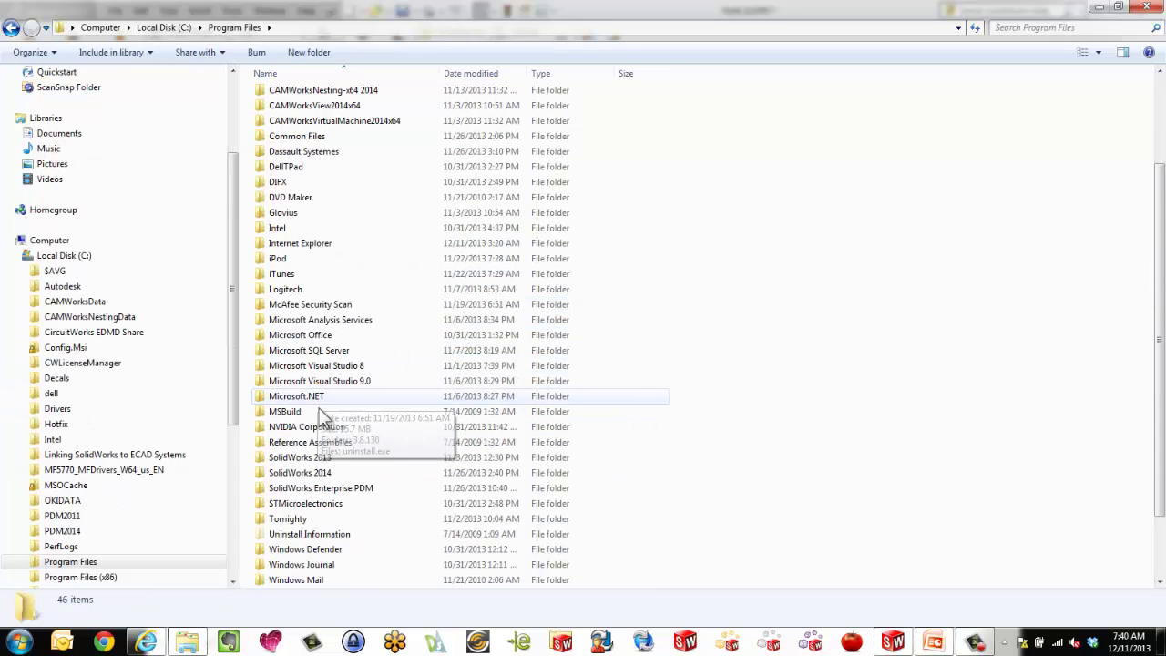
double_click(307, 472)
double_click(291, 110)
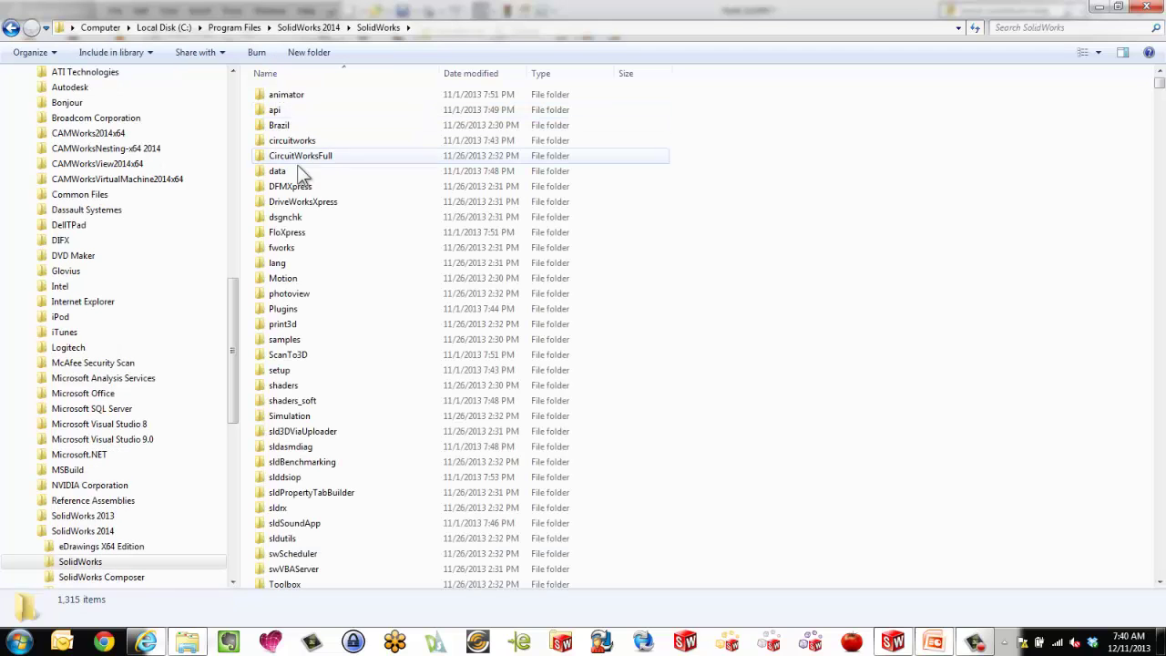
double_click(294, 264)
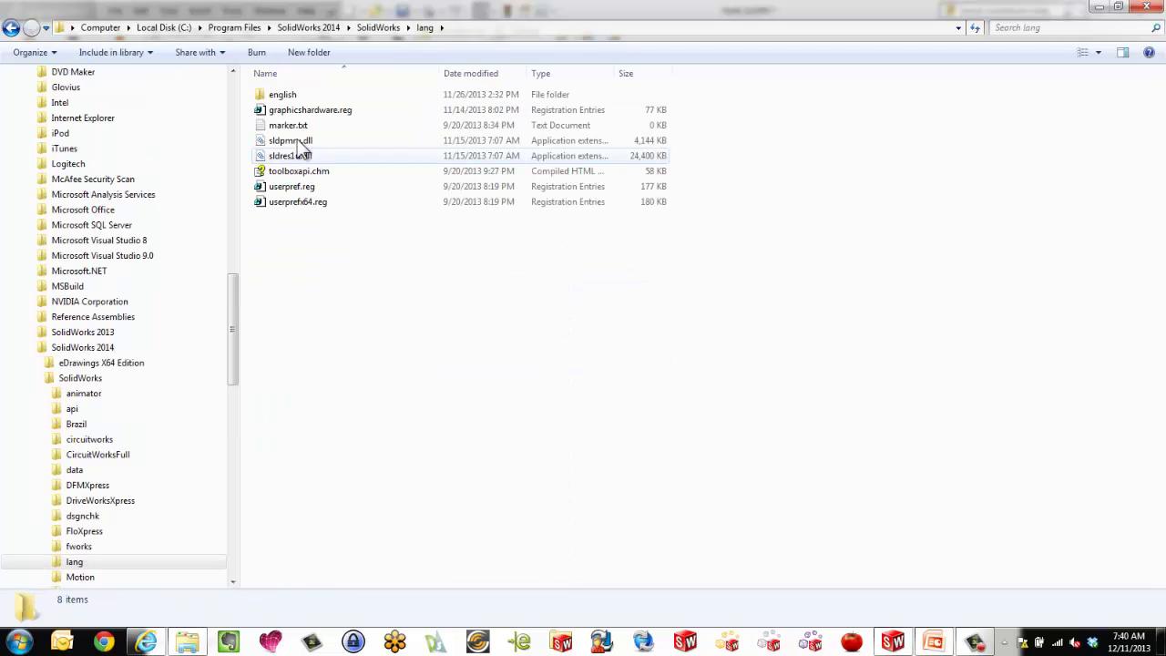
double_click(289, 95)
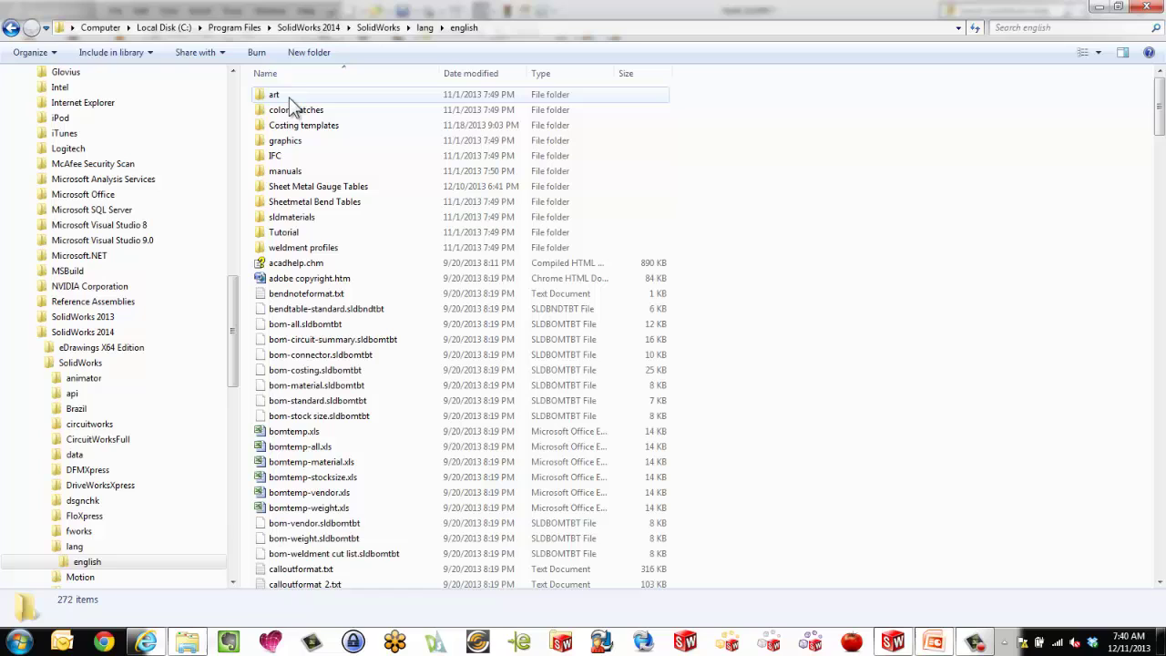
double_click(358, 193)
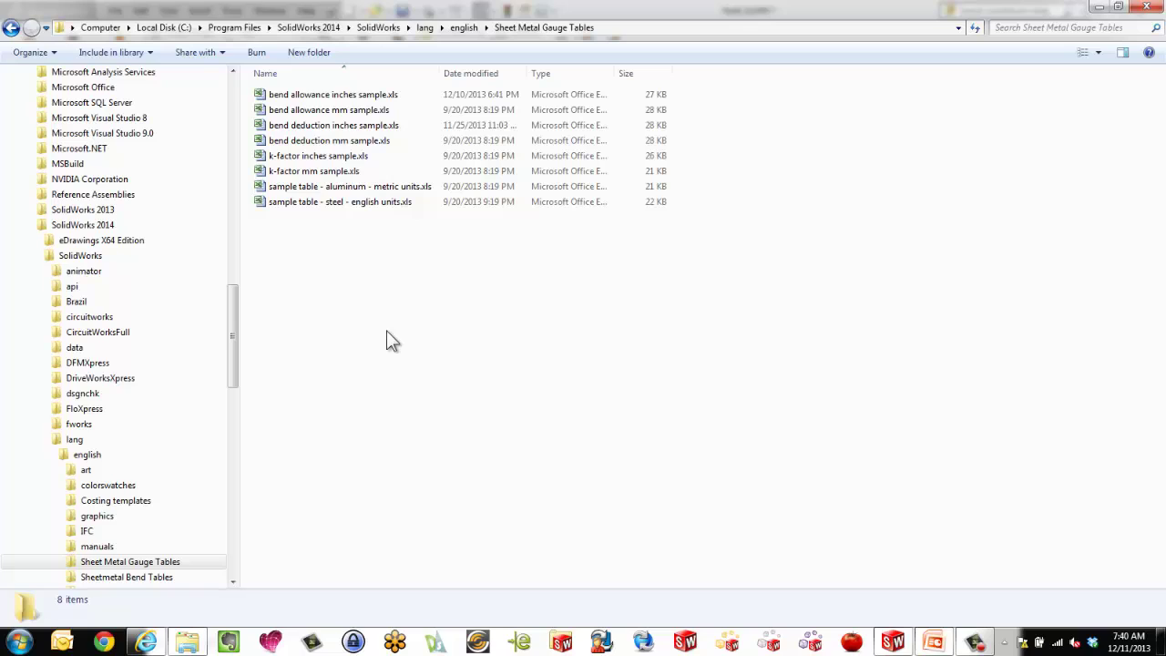
double_click(332, 98)
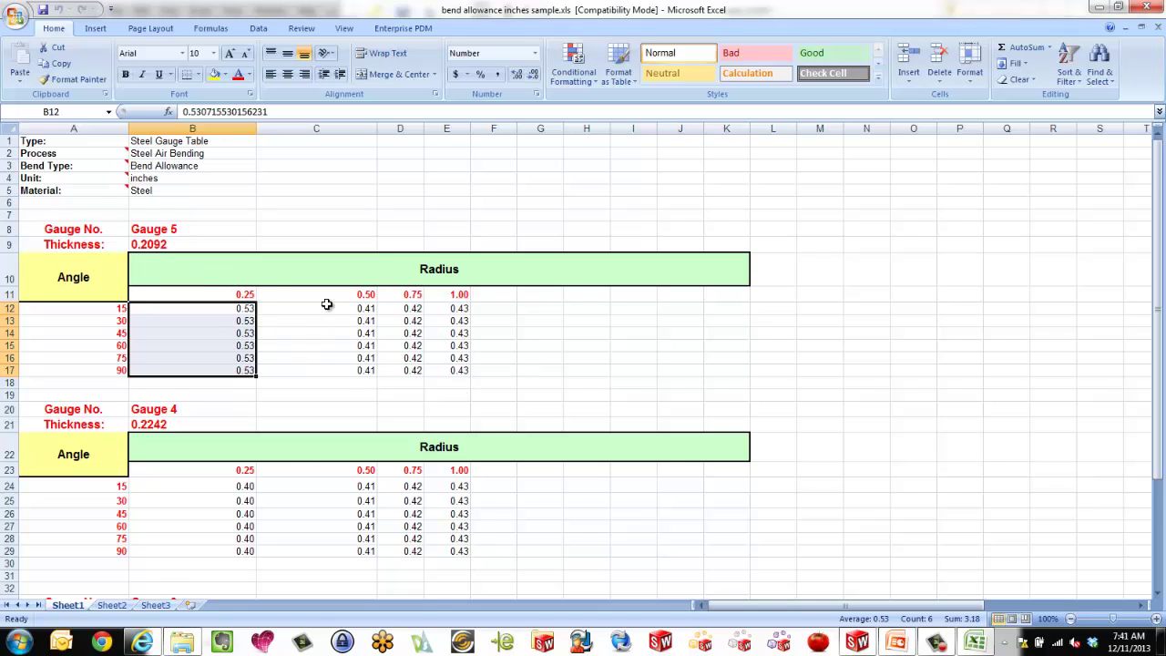
Step: Scroll through the gauge tables, highlighting the Gauge 3 block A33:K42, then switch to Internet Explorer
scroll(326, 304, "down", 4)
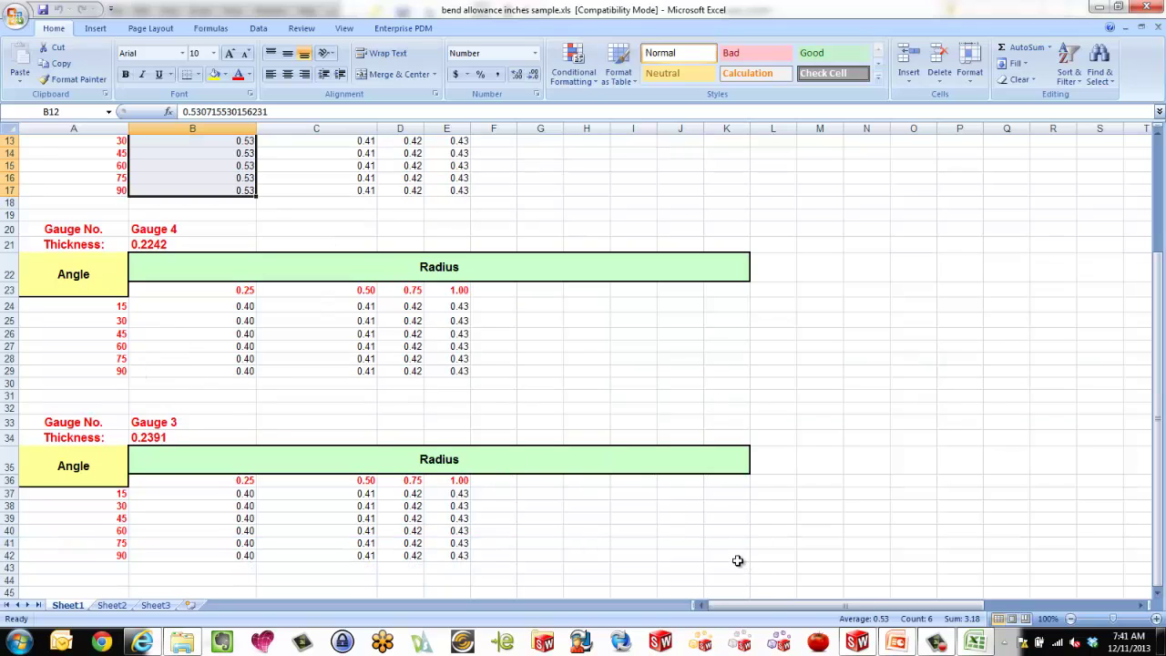
left_click_drag(737, 560, 141, 448)
scroll(264, 454, "down", 2)
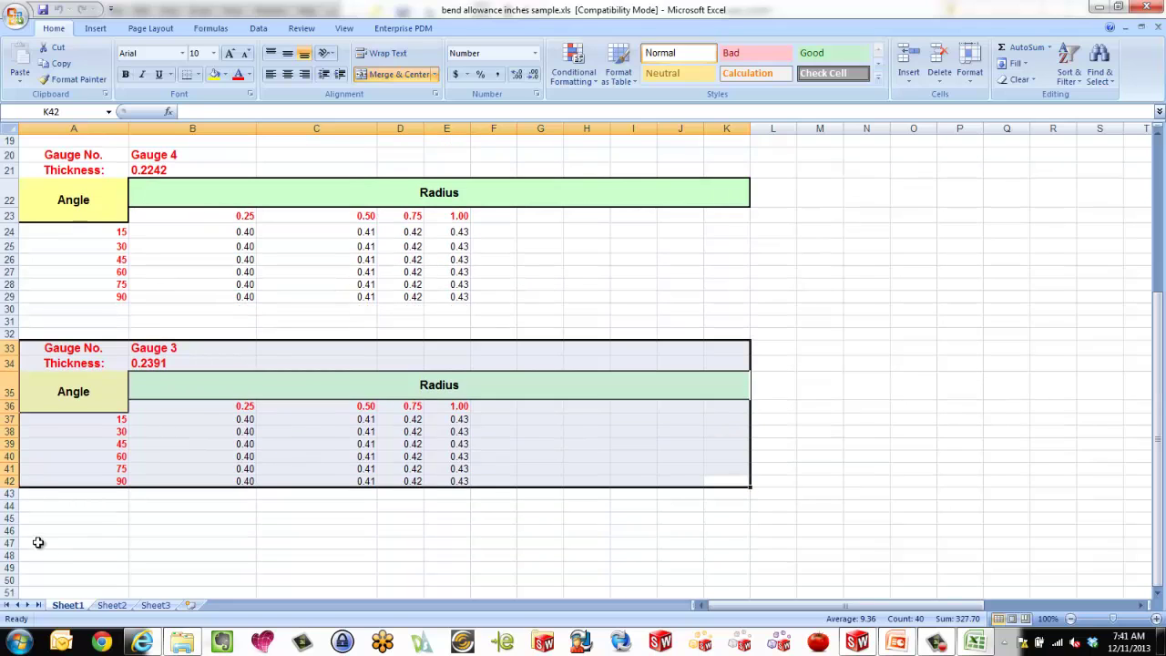
left_click(163, 545)
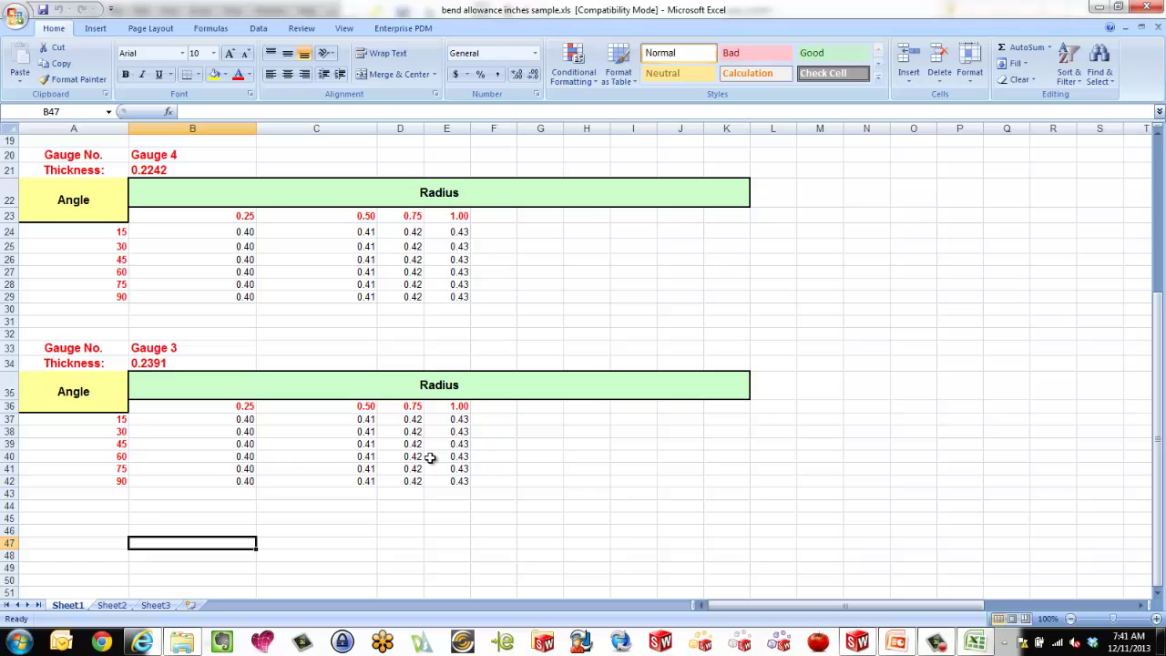
scroll(429, 458, "up", 6)
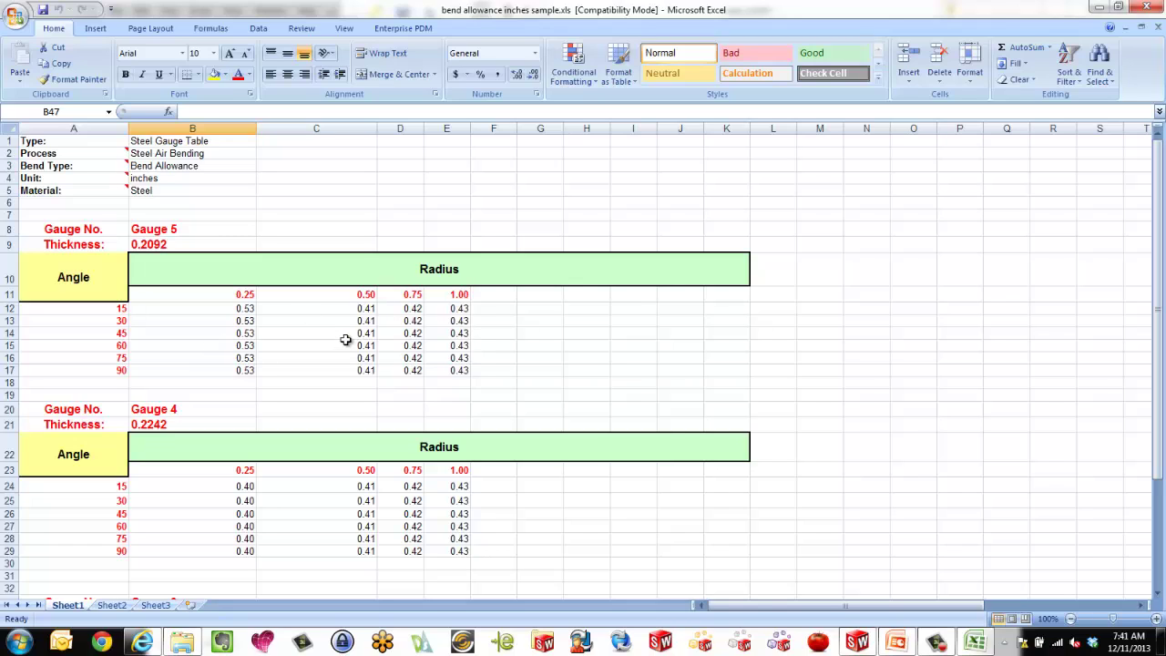
left_click(143, 642)
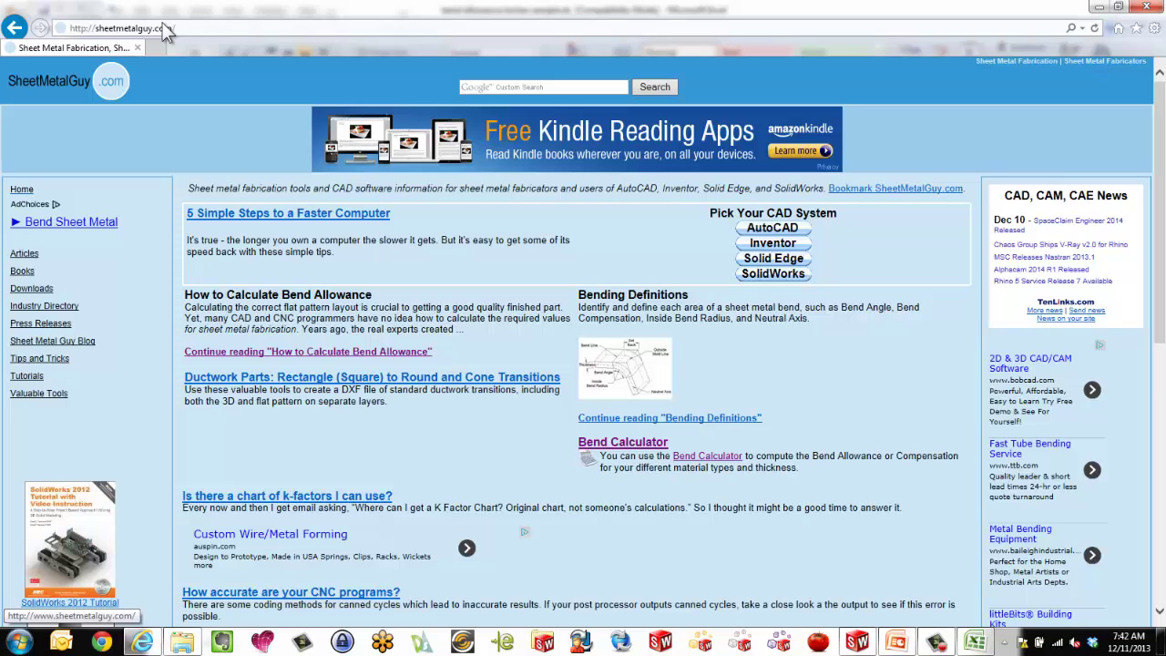
Step: Go from the How to Calculate Bend Allowance article to the Bend Calculator page
left_click(326, 351)
scroll(486, 348, "down", 3)
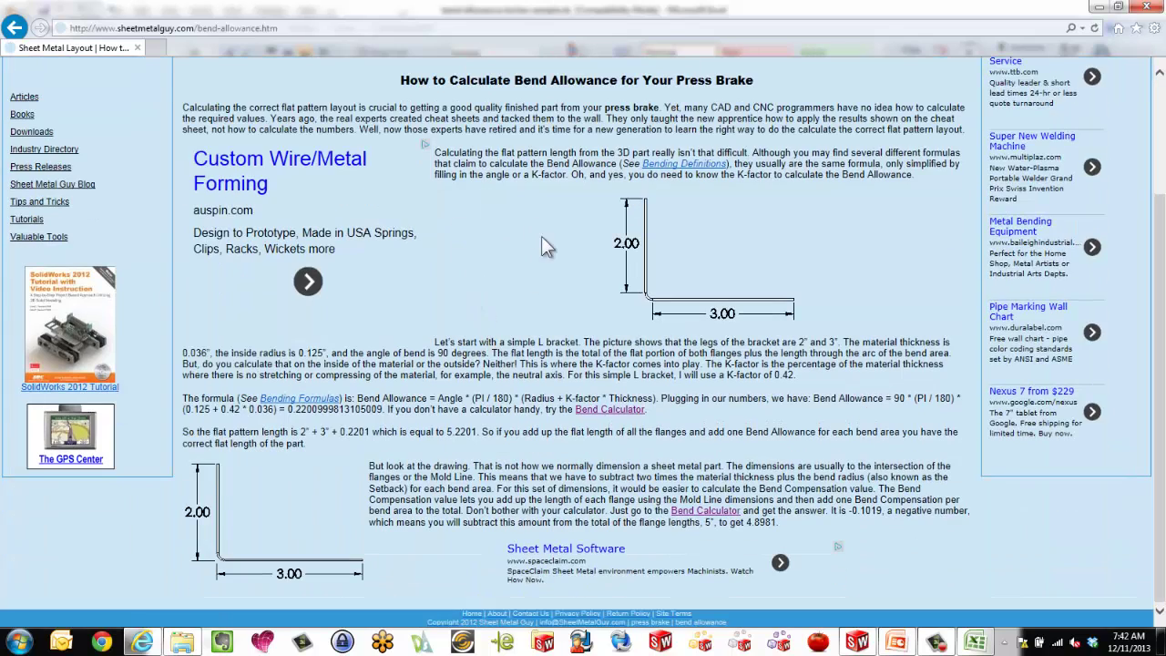
left_click(625, 409)
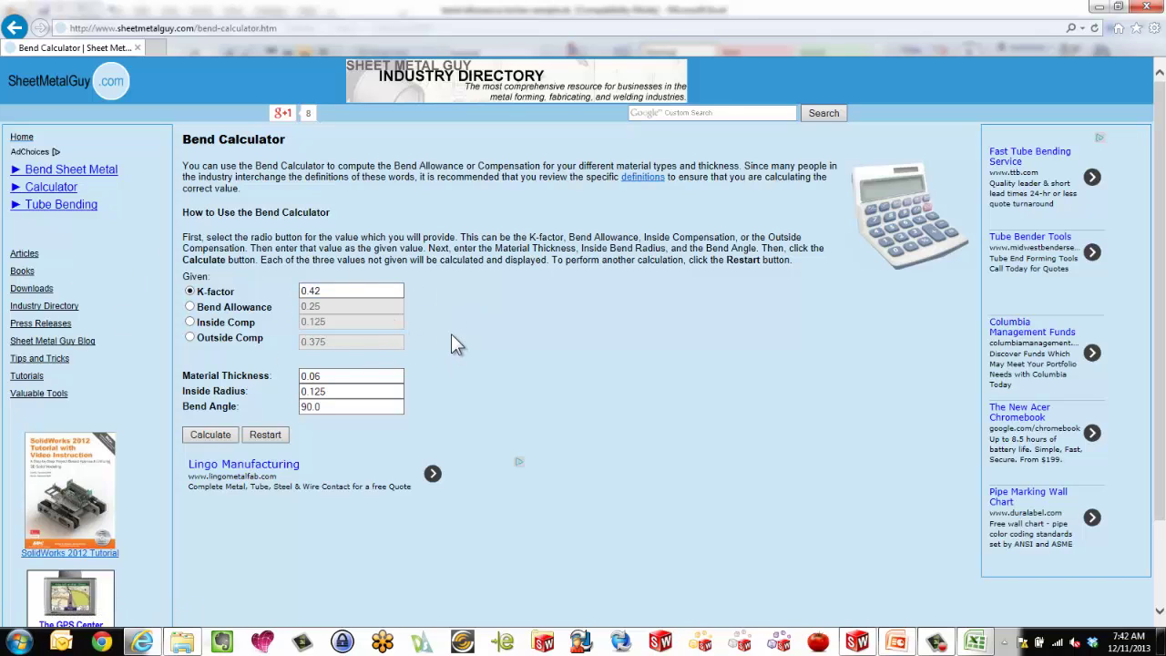
Step: Enter K-factor 0.48, material thickness .2092 and inside radius .25 in the calculator
left_click_drag(339, 291, 273, 296)
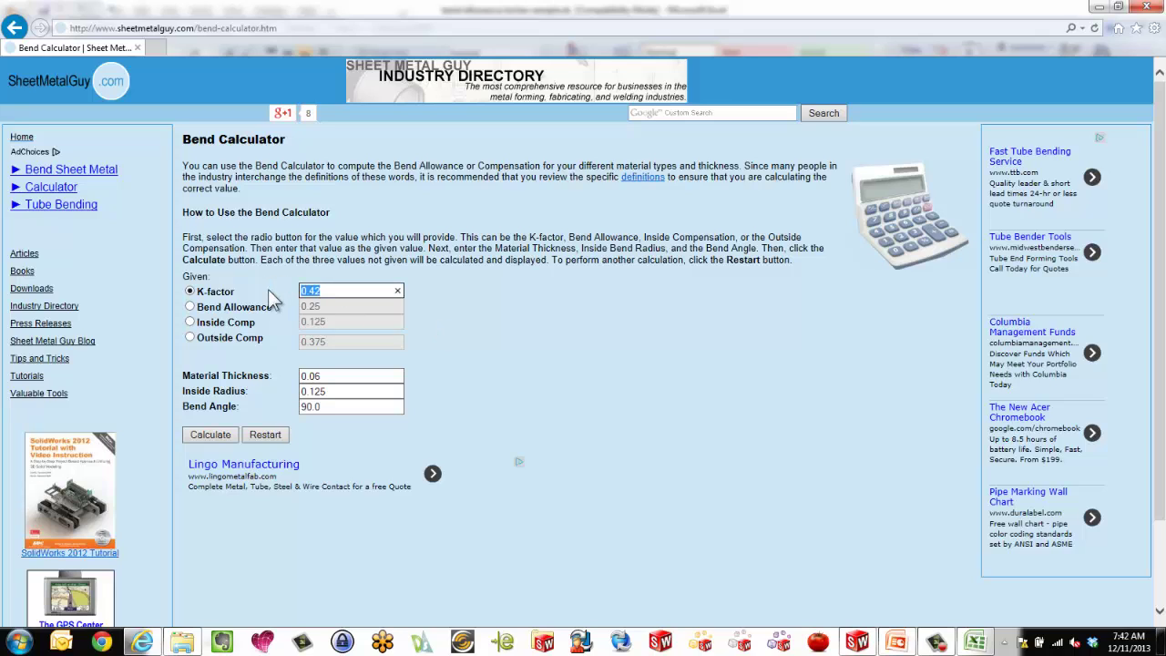
left_click(269, 292)
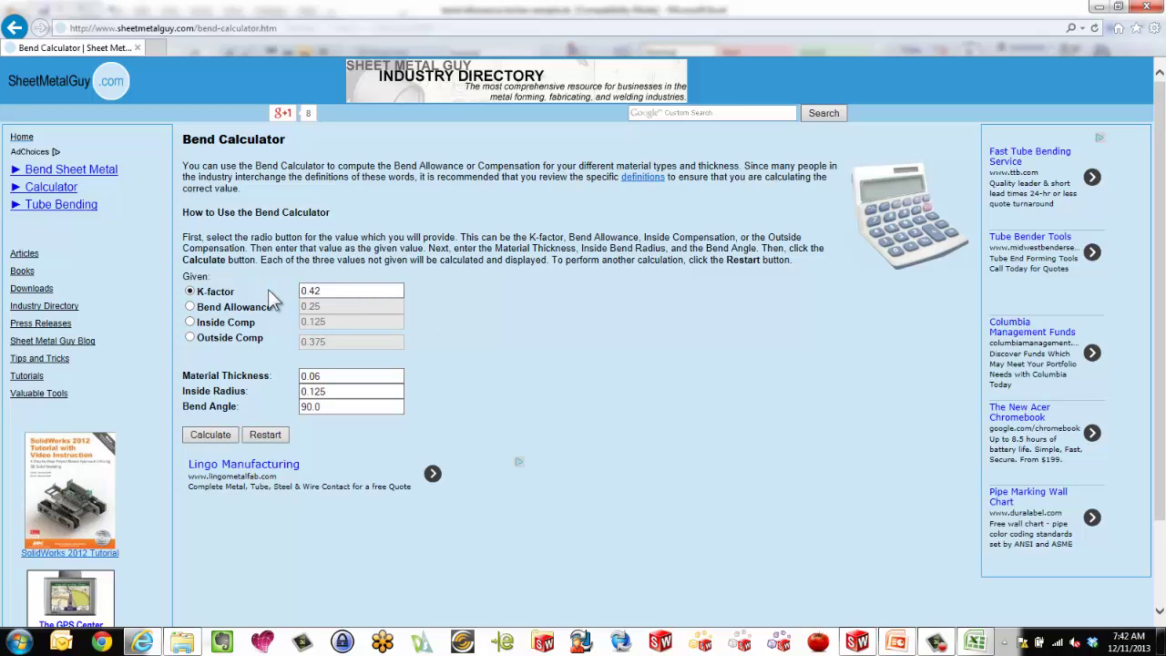
left_click(336, 288)
double_click(315, 289)
type("48")
key("Tab")
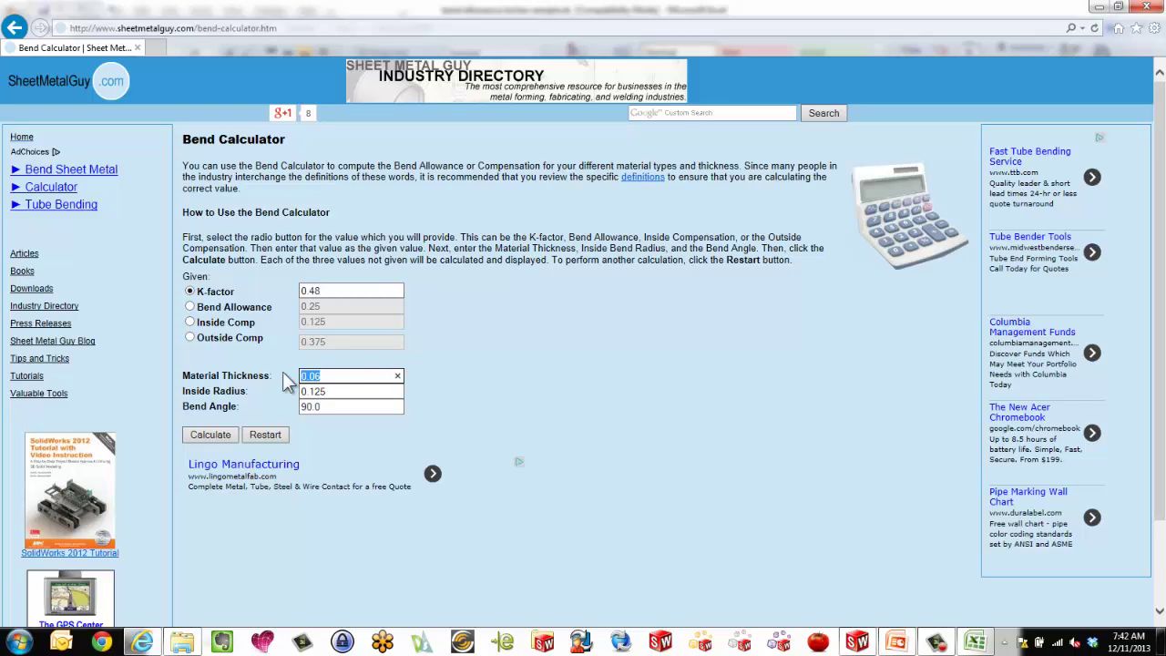
type(".2092")
left_click_drag(336, 393, 306, 392)
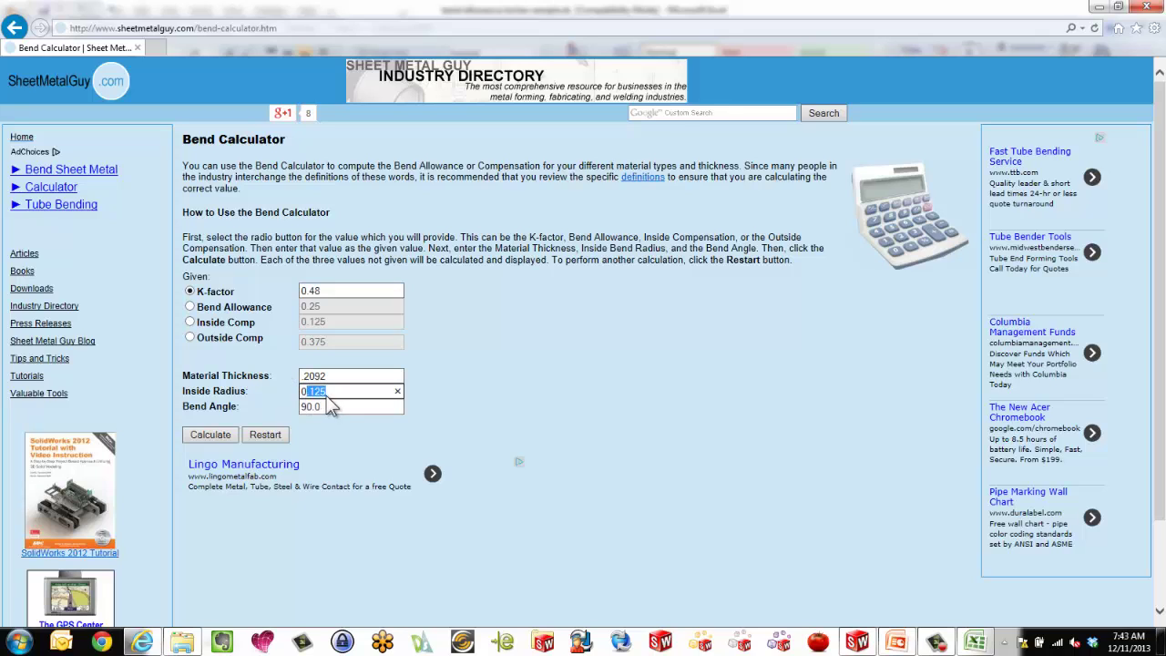
type(".25")
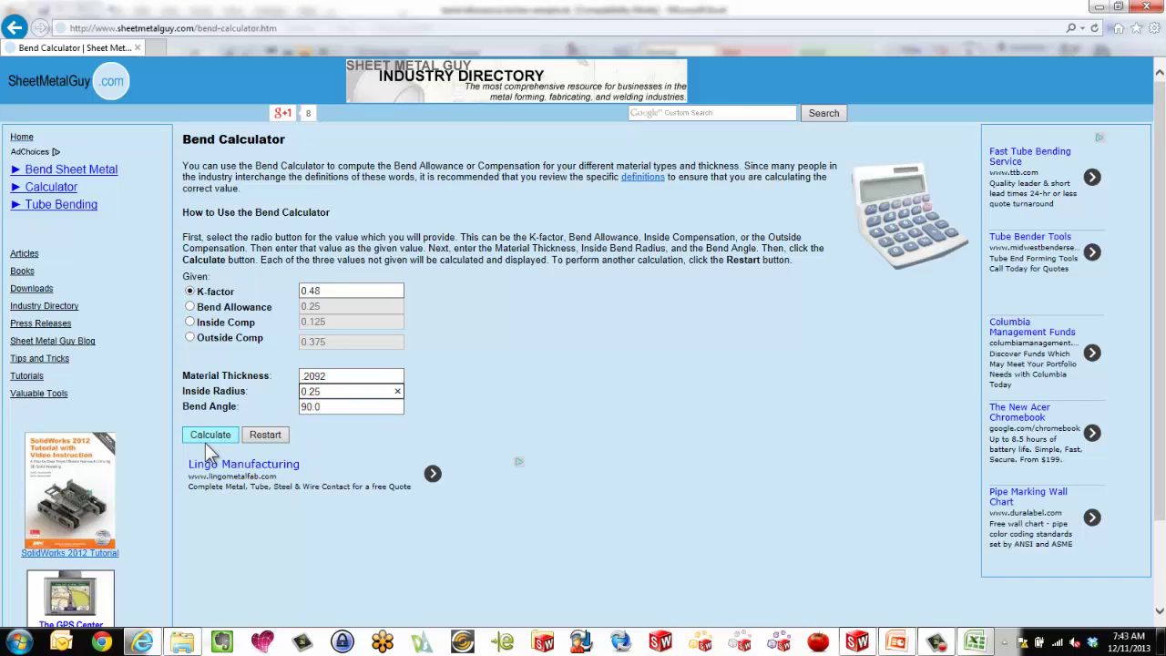
Step: Calculate, make bend allowance the given value, and highlight the 0.5504 result
left_click(210, 437)
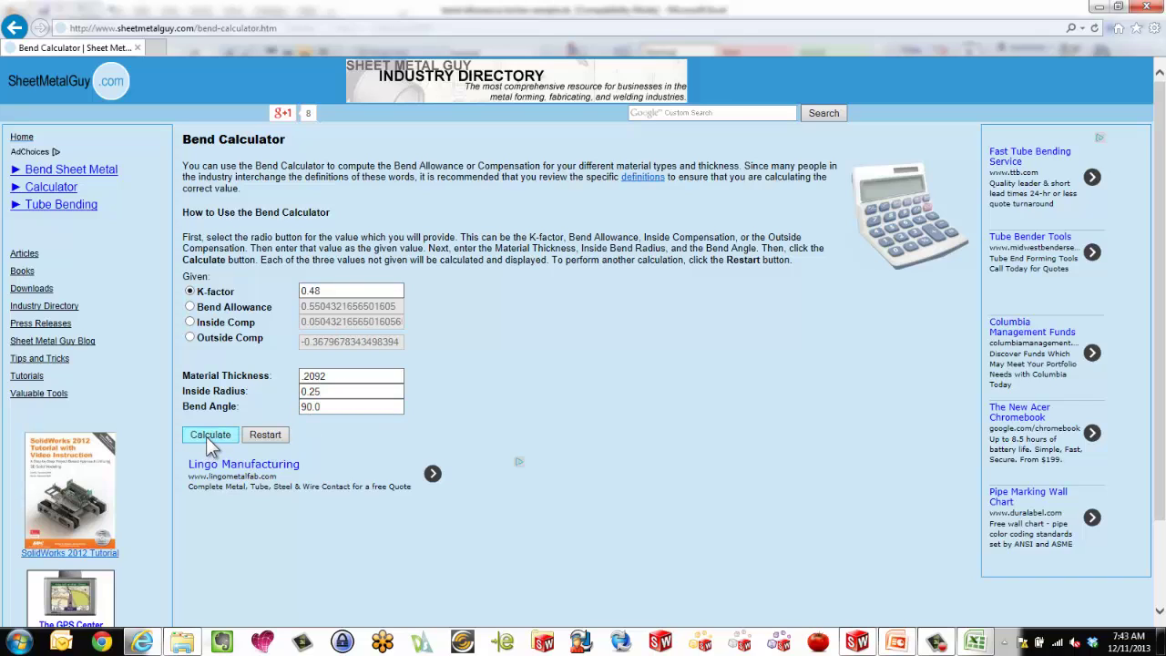
left_click(191, 307)
double_click(399, 306)
left_click_drag(299, 300, 264, 297)
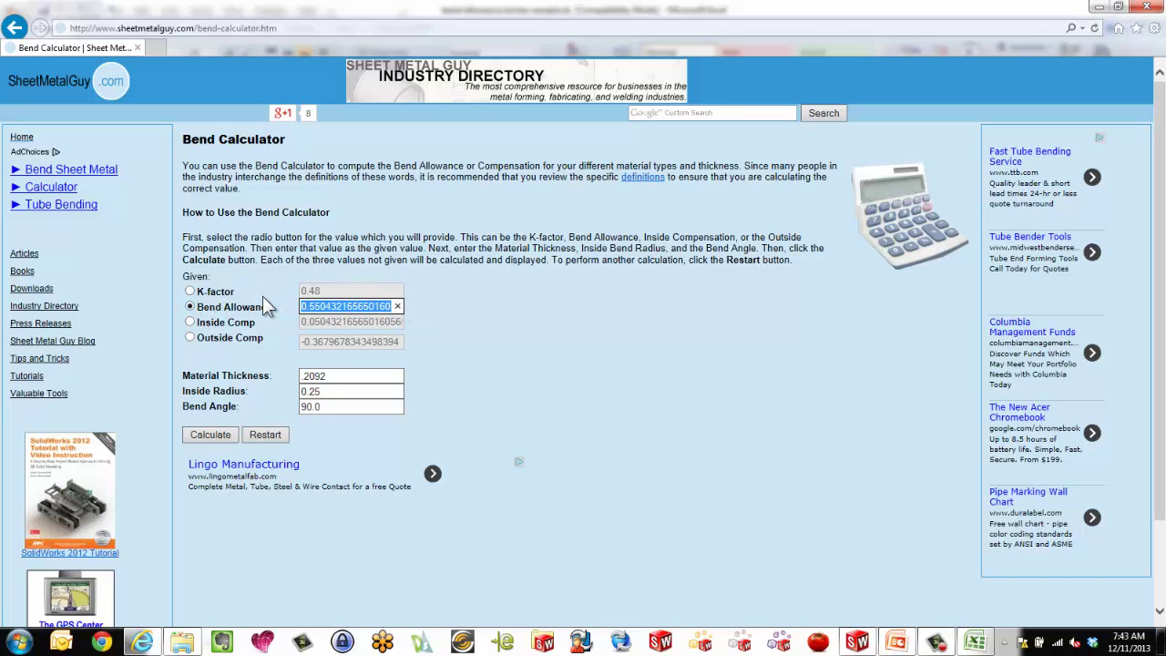
Step: Check cell C12's 0.41 value in Excel, then return to SolidWorks and close the Part6 document
left_click(974, 642)
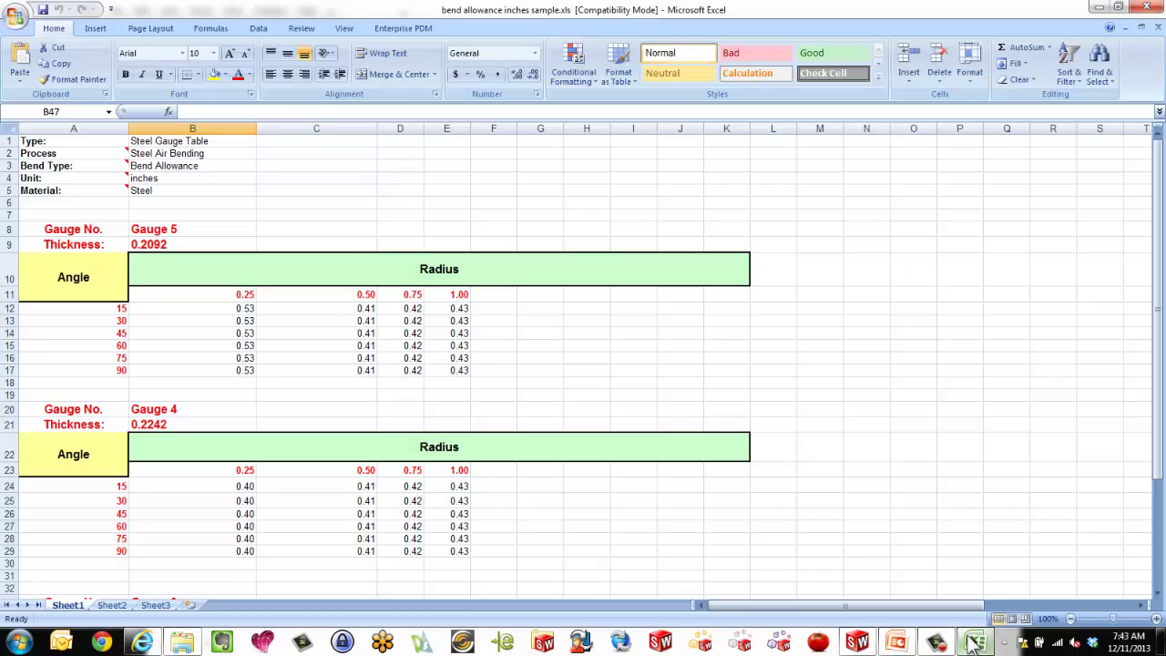
left_click(364, 307)
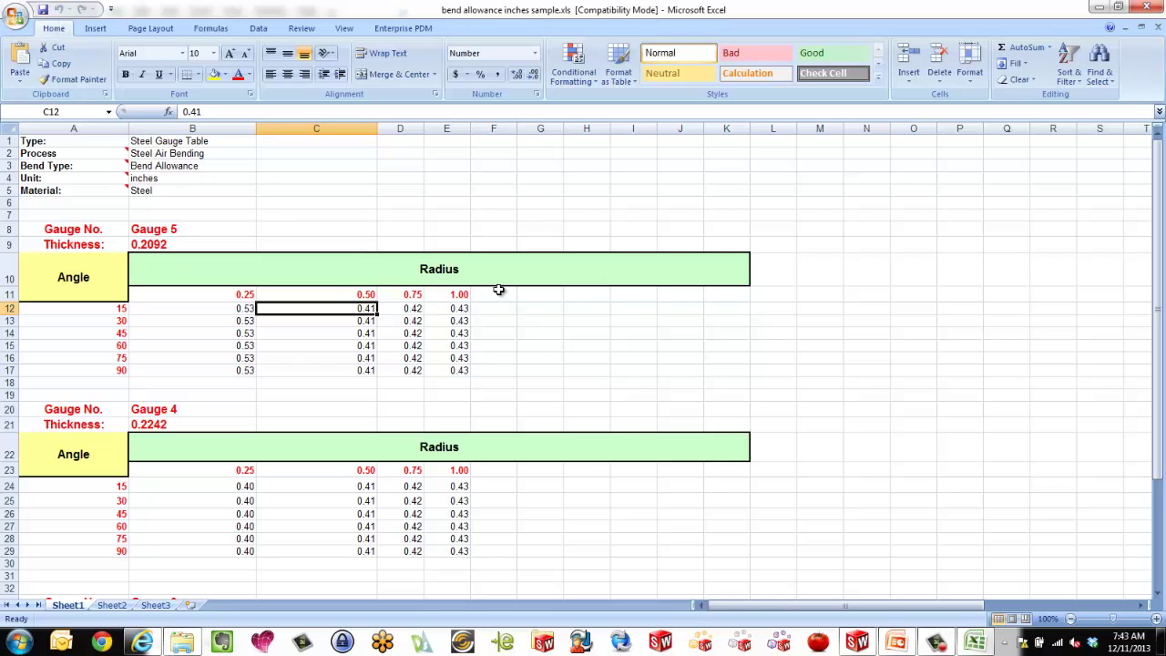
left_click(857, 642)
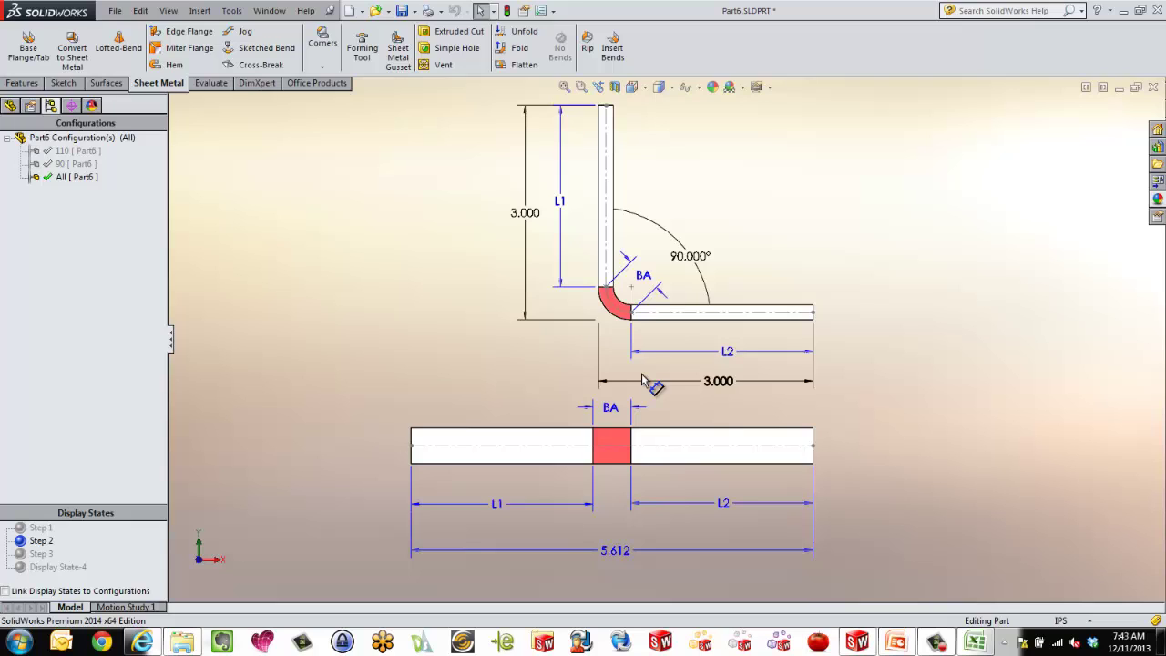
left_click(1153, 87)
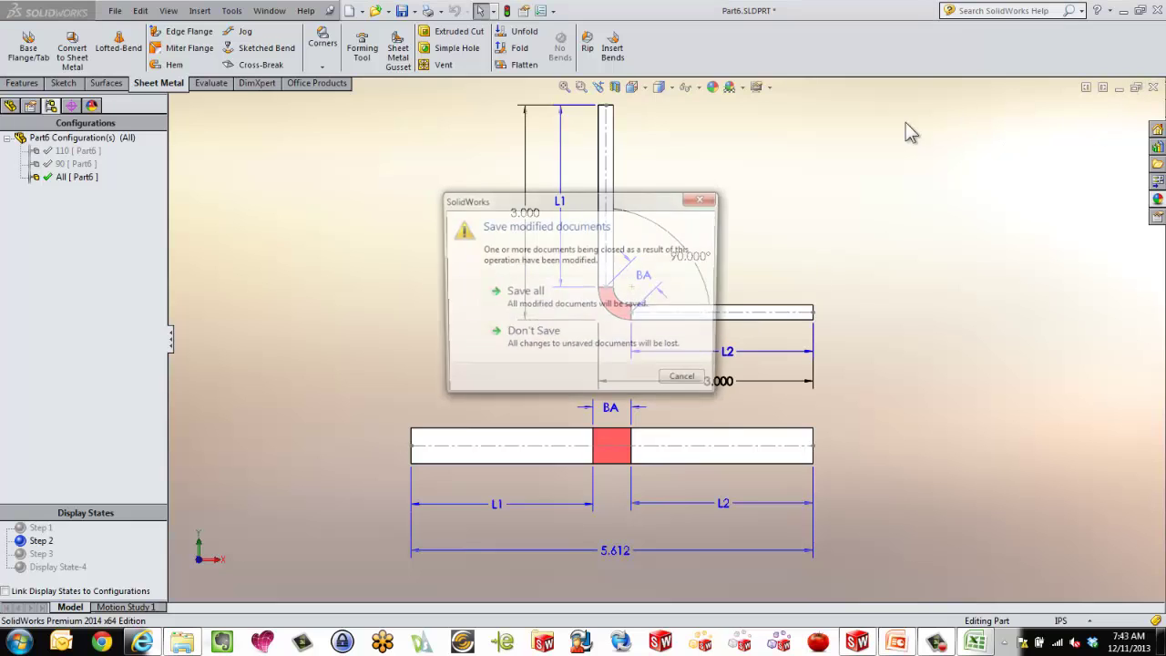
Step: Discard the Part6 changes and reopen Sketch.SLDPRT from the recent documents
left_click(569, 339)
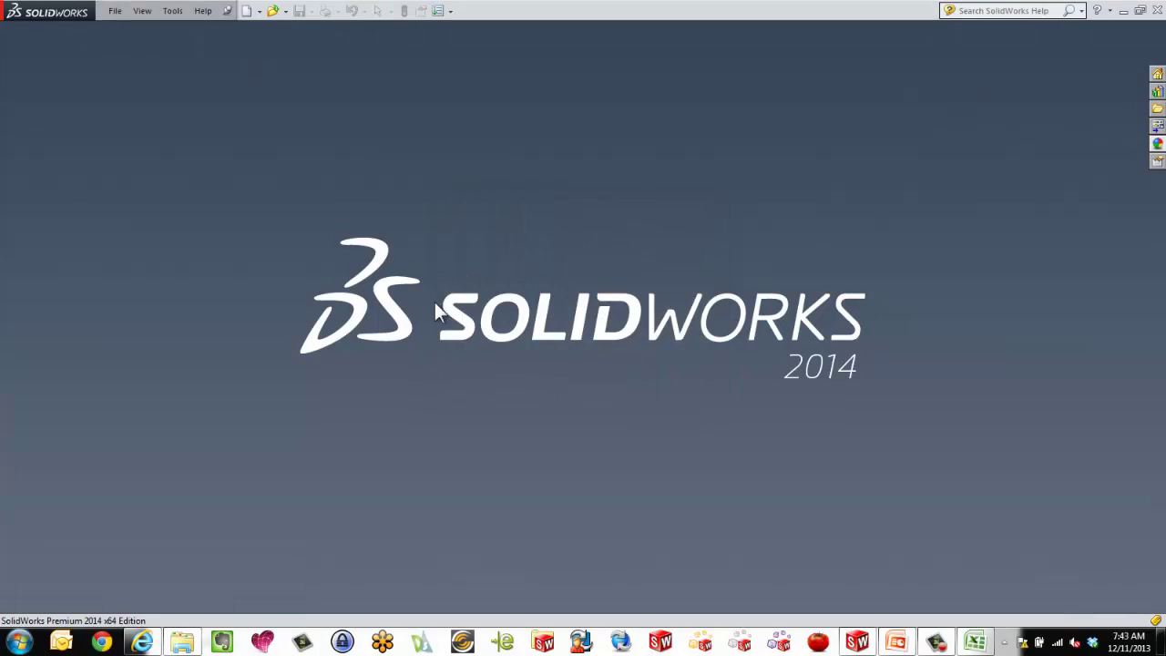
key("r")
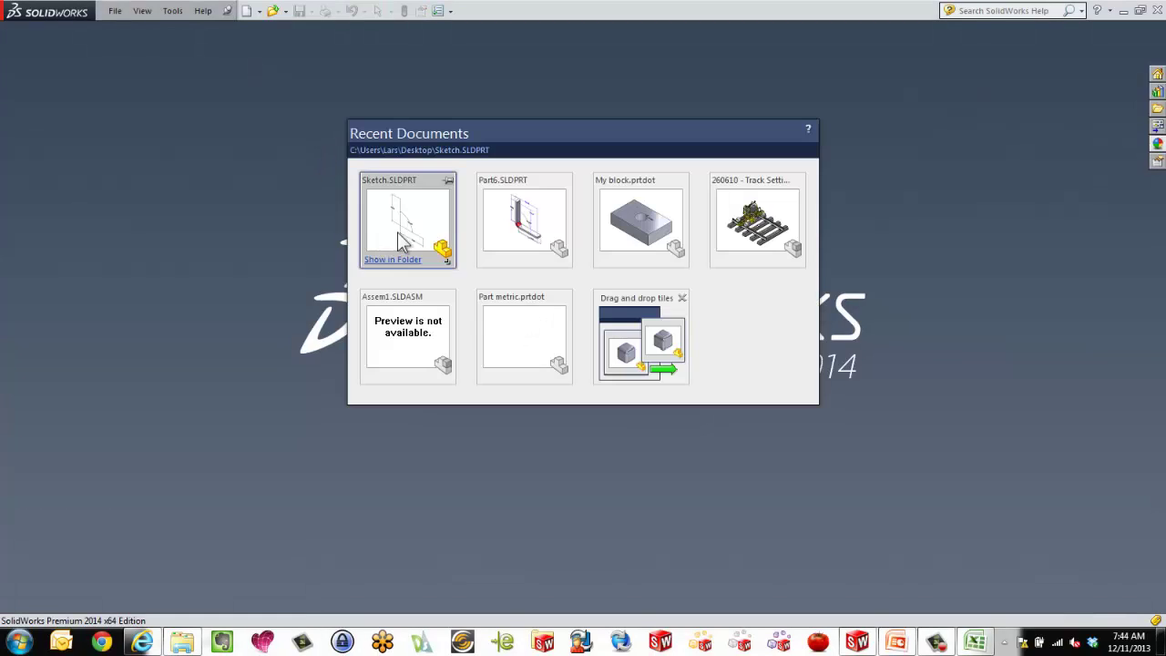
left_click(414, 228)
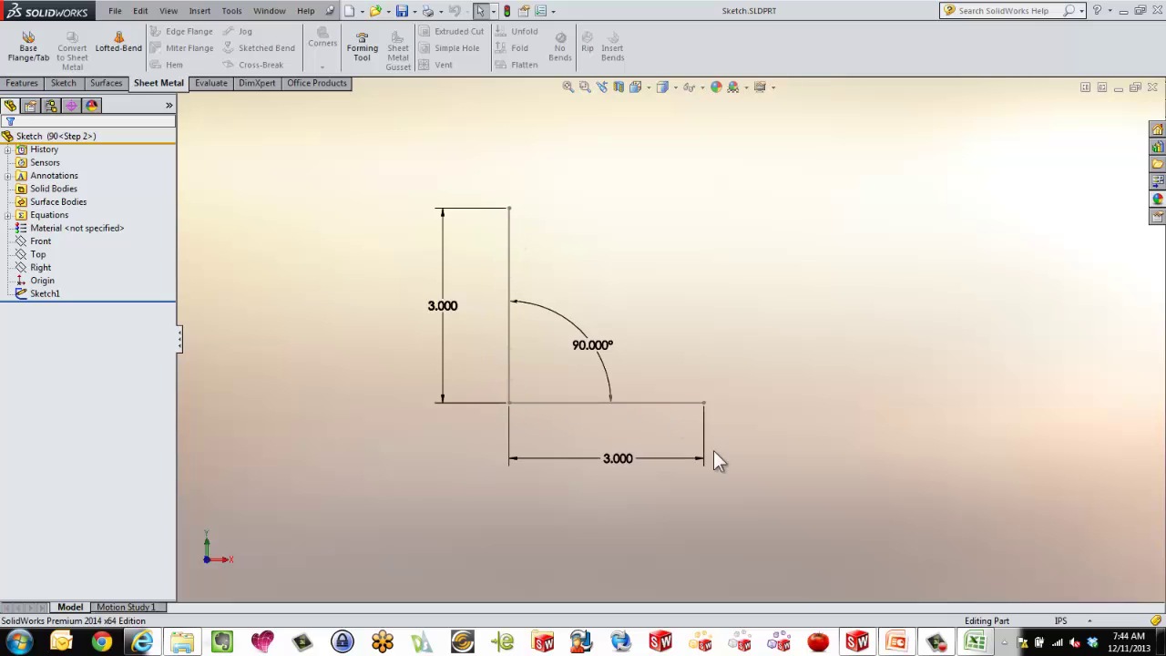
Step: Start a base flange on Sketch1 using the BEND ALLOWANCE INCHES SAMPLE table, Gauge 5, 0.25in radius
left_click(46, 293)
left_click(35, 52)
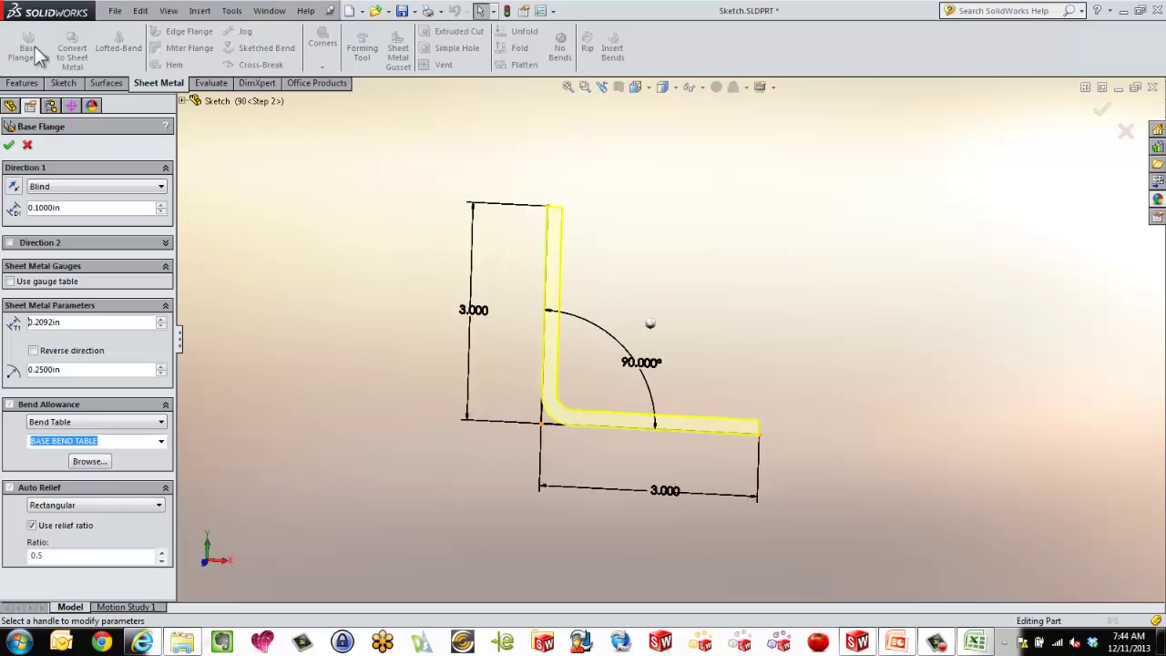
left_click(17, 281)
left_click(53, 301)
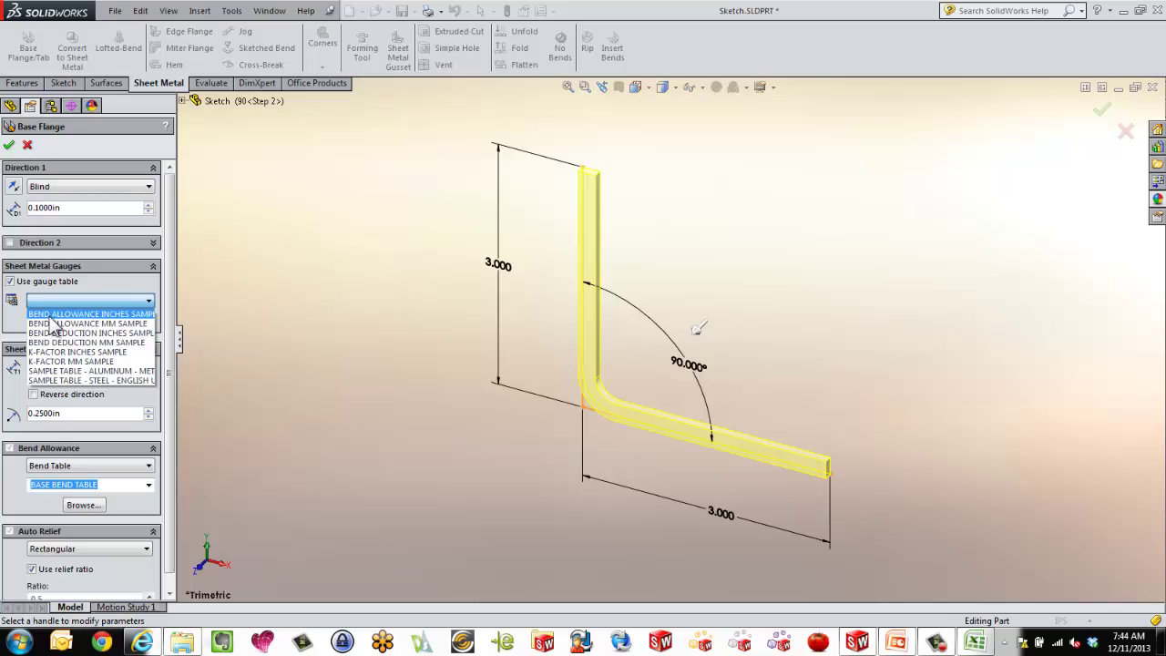
left_click(51, 315)
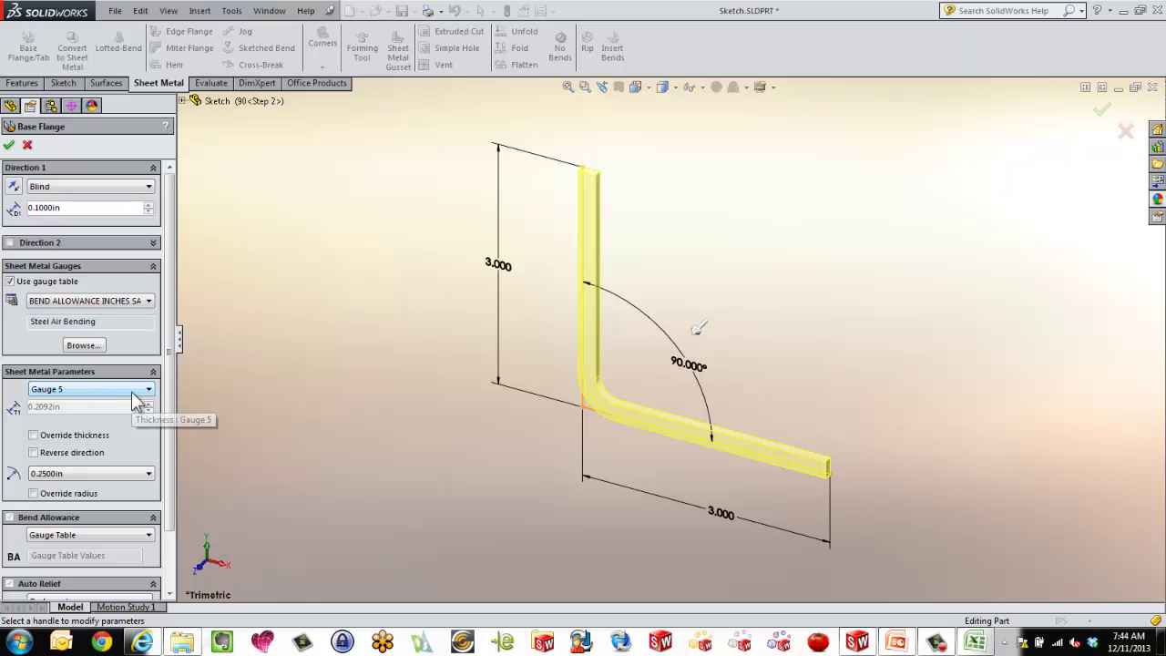
left_click(133, 394)
left_click(133, 401)
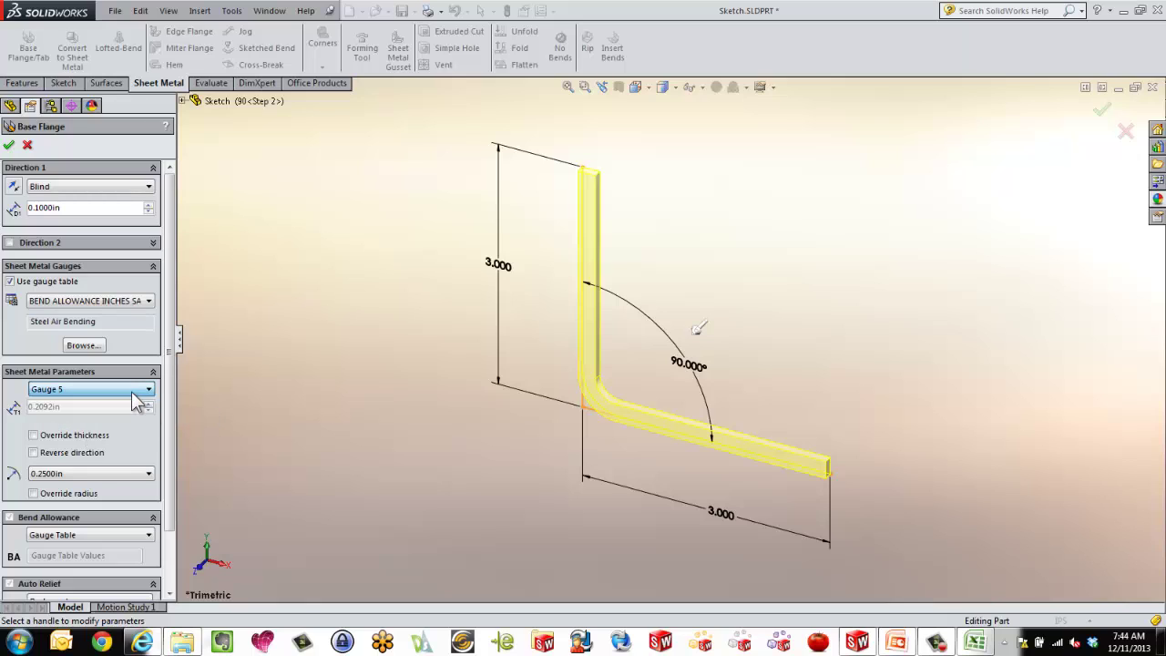
left_click(129, 475)
left_click(128, 477)
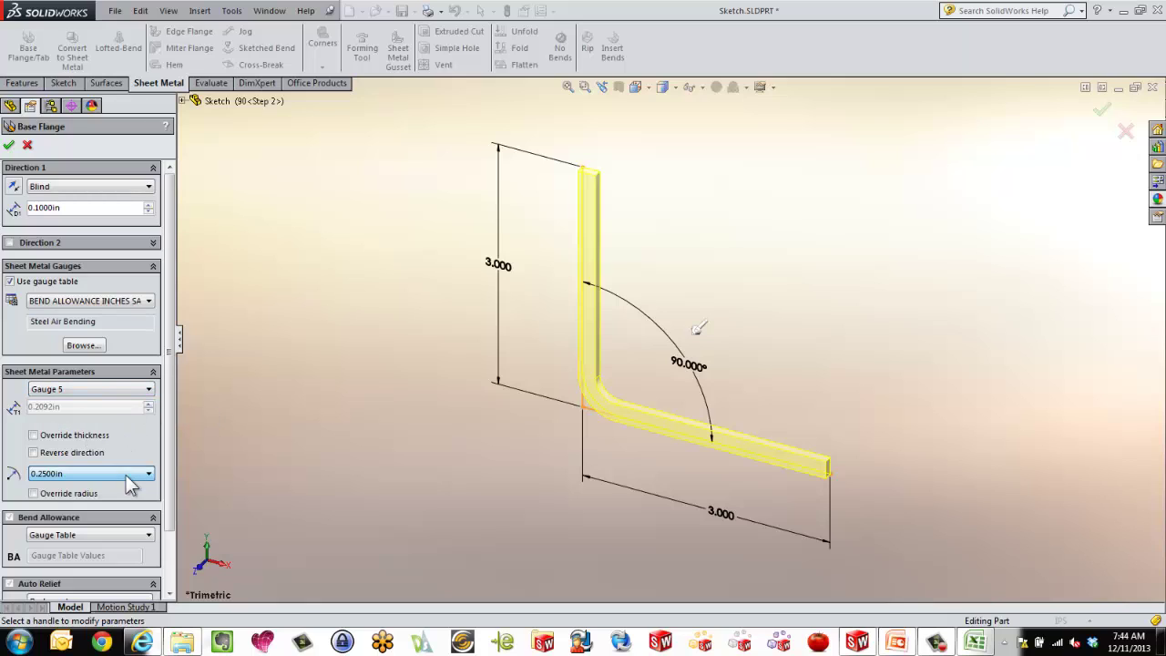
Step: Accept the base flange, flatten it, measure the flat edge, and compare with the Excel table
left_click(9, 144)
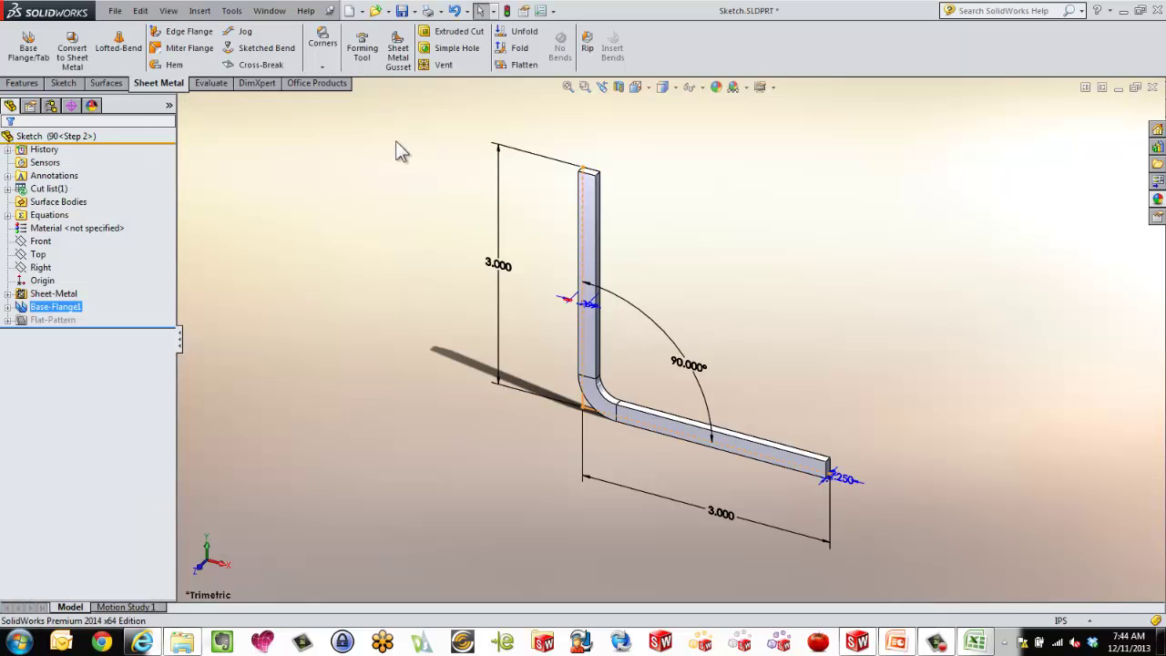
left_click(523, 64)
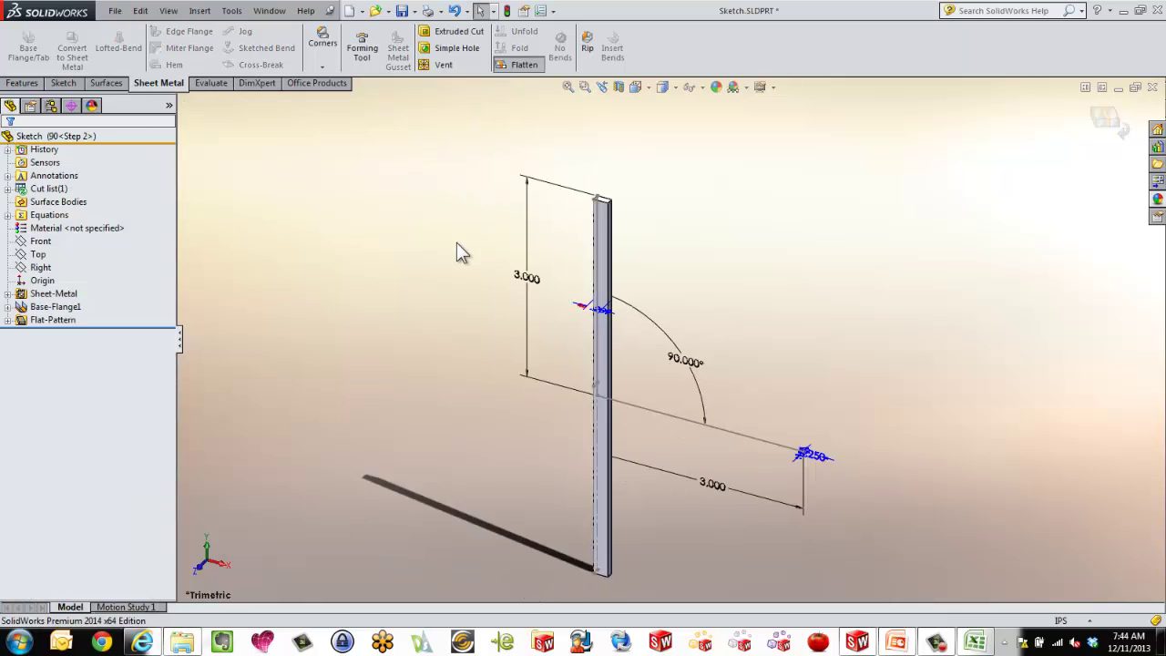
left_click(615, 396)
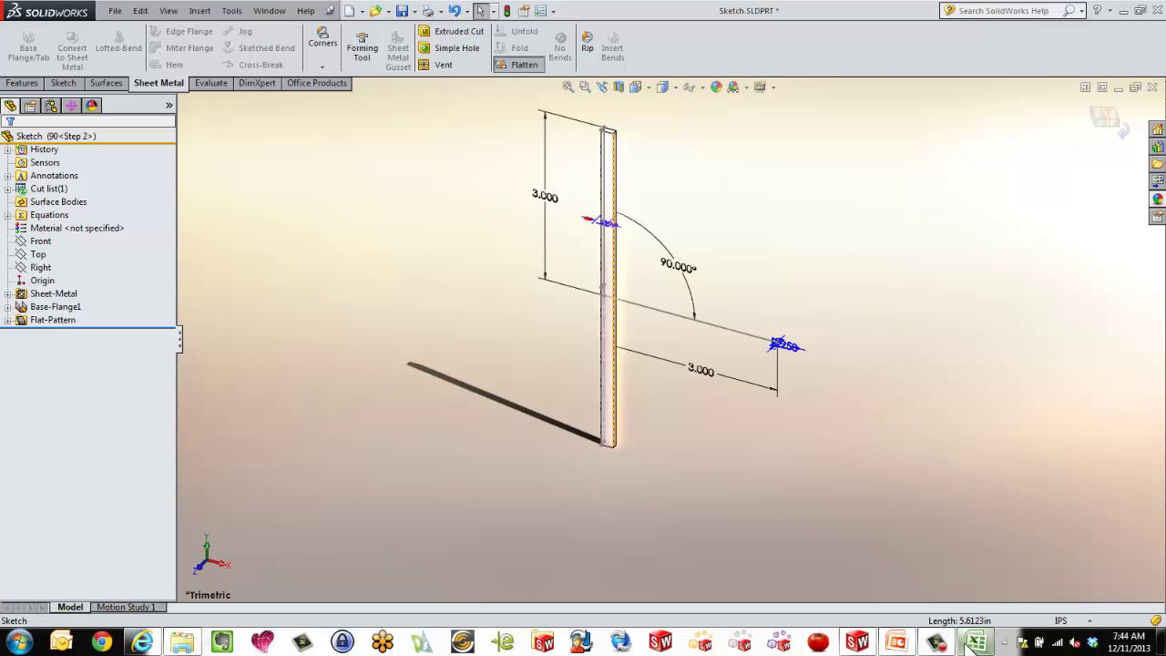
left_click(975, 642)
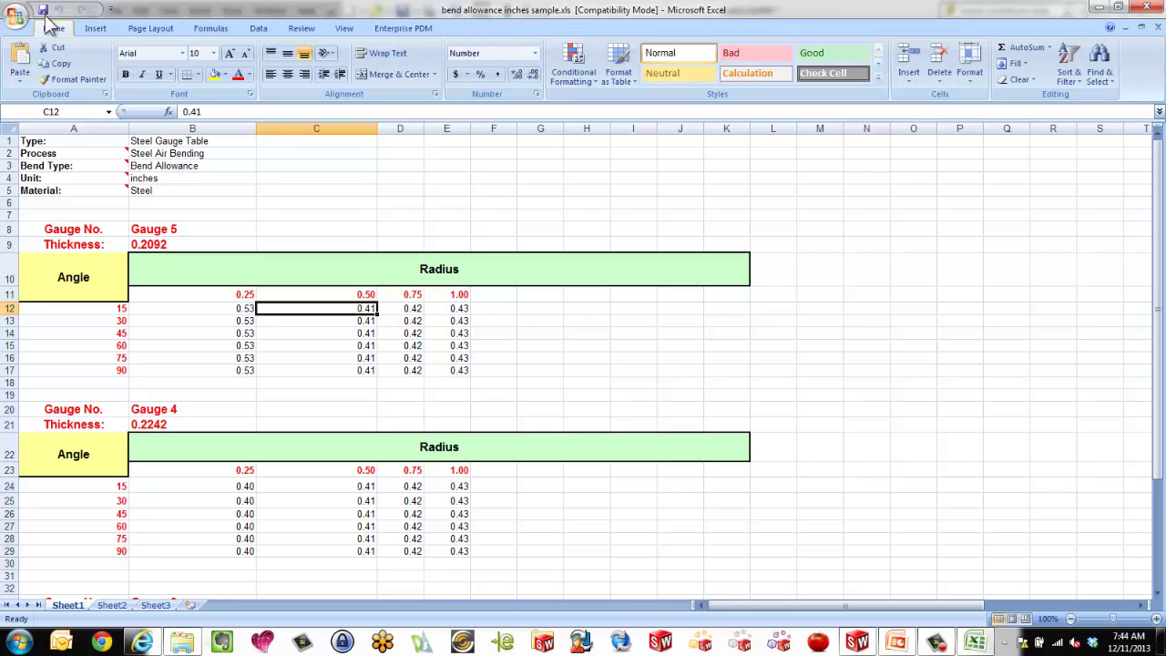
left_click(856, 642)
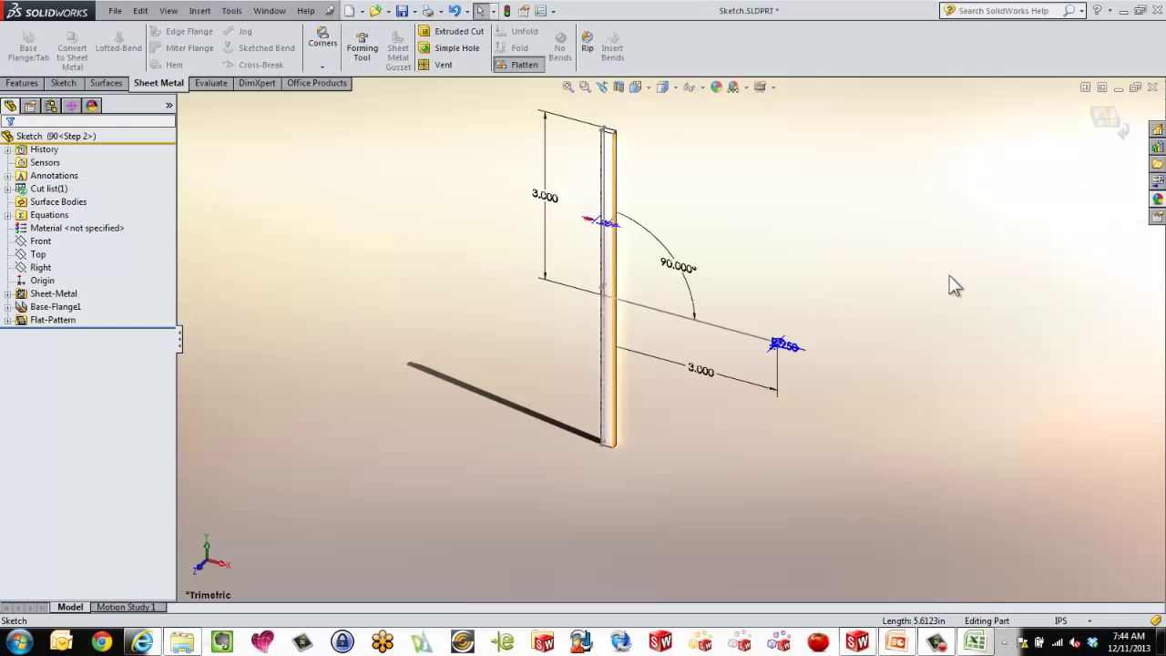
Step: Close the part without saving and reopen Sketch.SLDPRT from the recent documents
left_click(1152, 87)
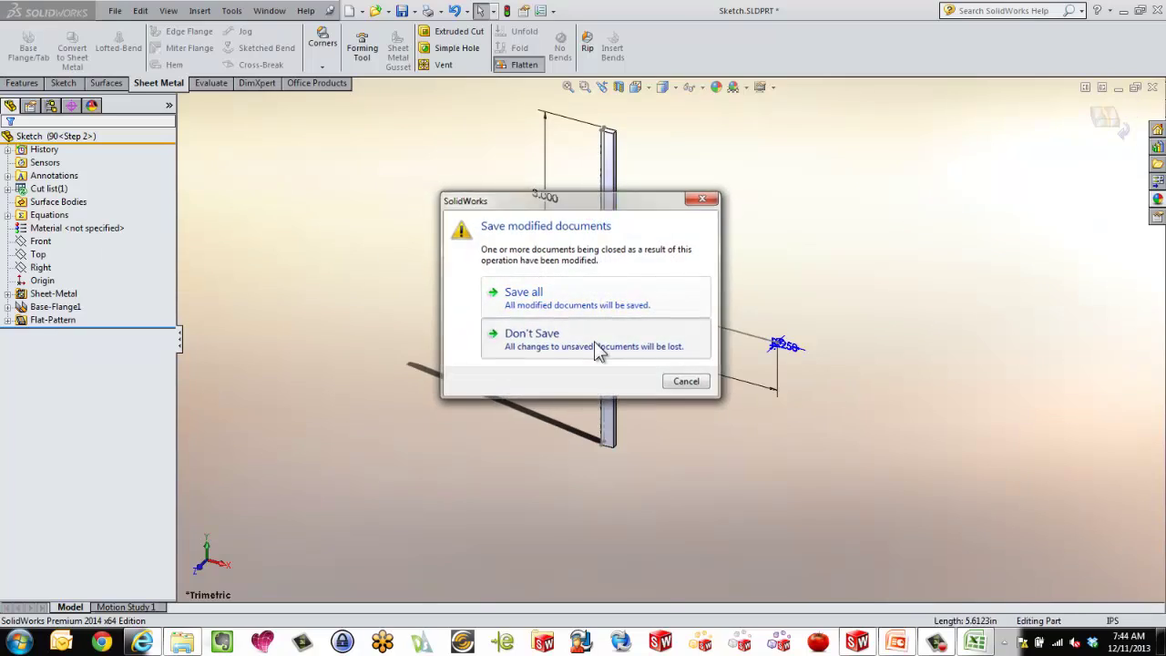
left_click(597, 344)
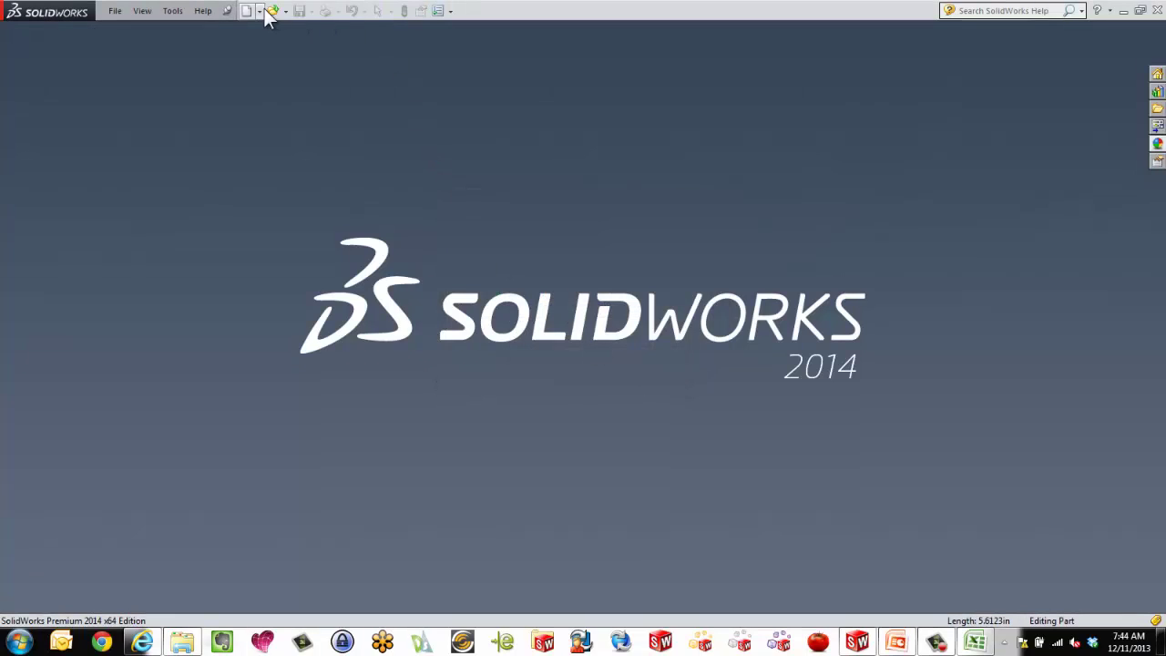
key("r")
left_click(404, 228)
Step: Create a base flange on Sketch1 using the BEND ALLOWANCE INCHES SAMPLE gauge table
left_click(46, 294)
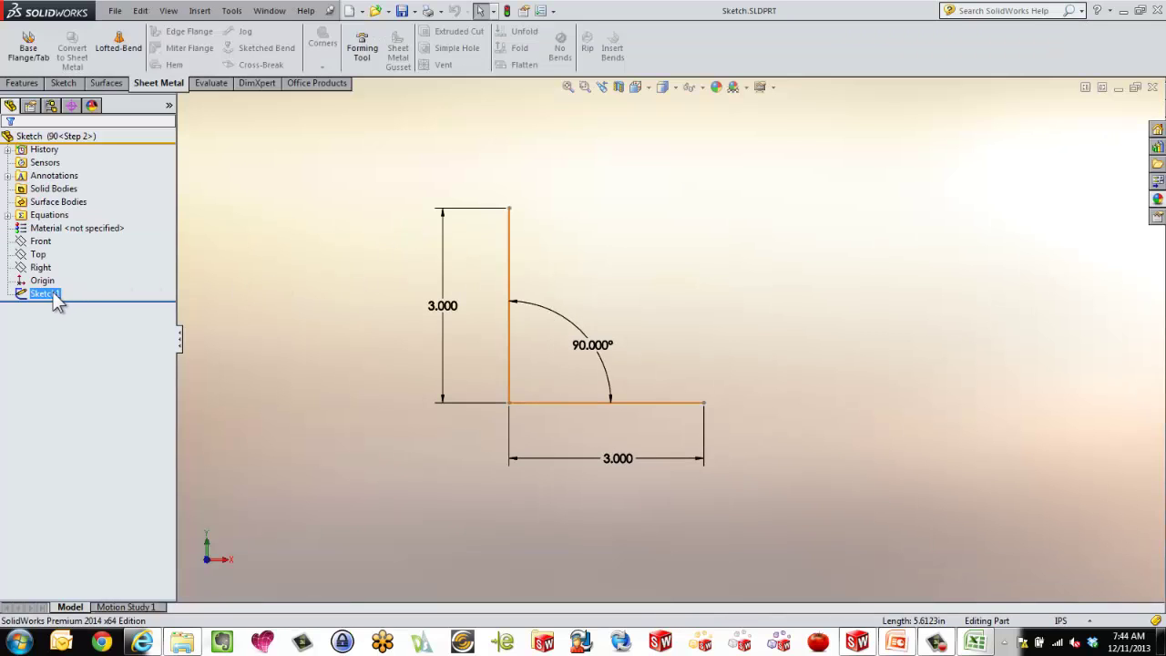
left_click(28, 46)
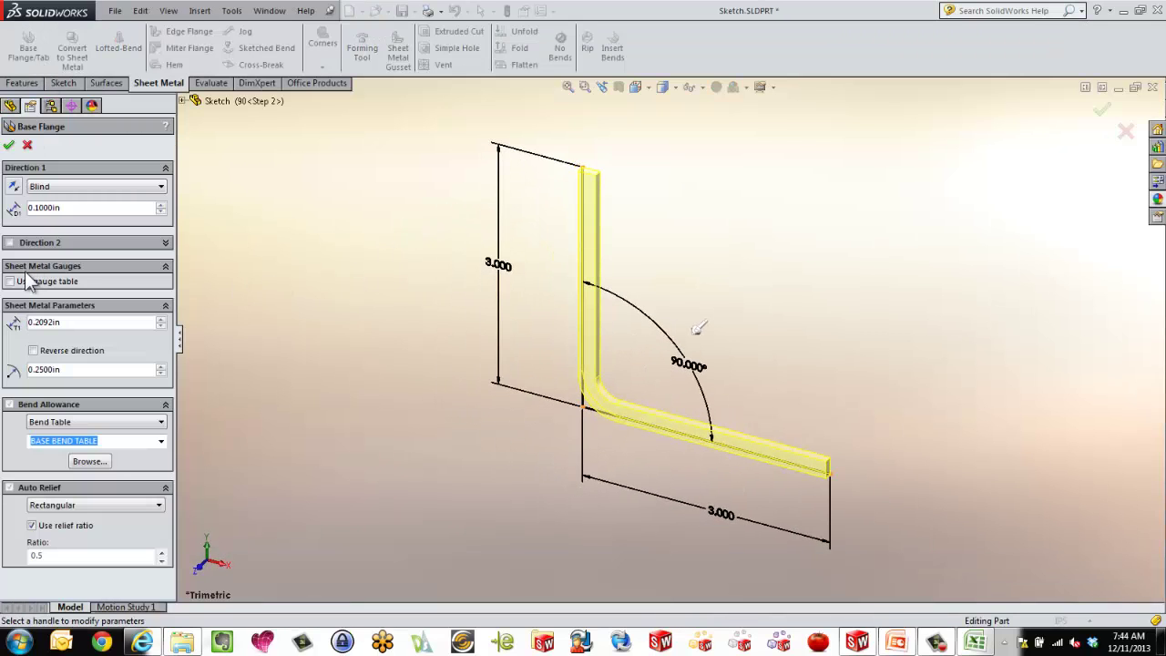
left_click(10, 280)
left_click(55, 303)
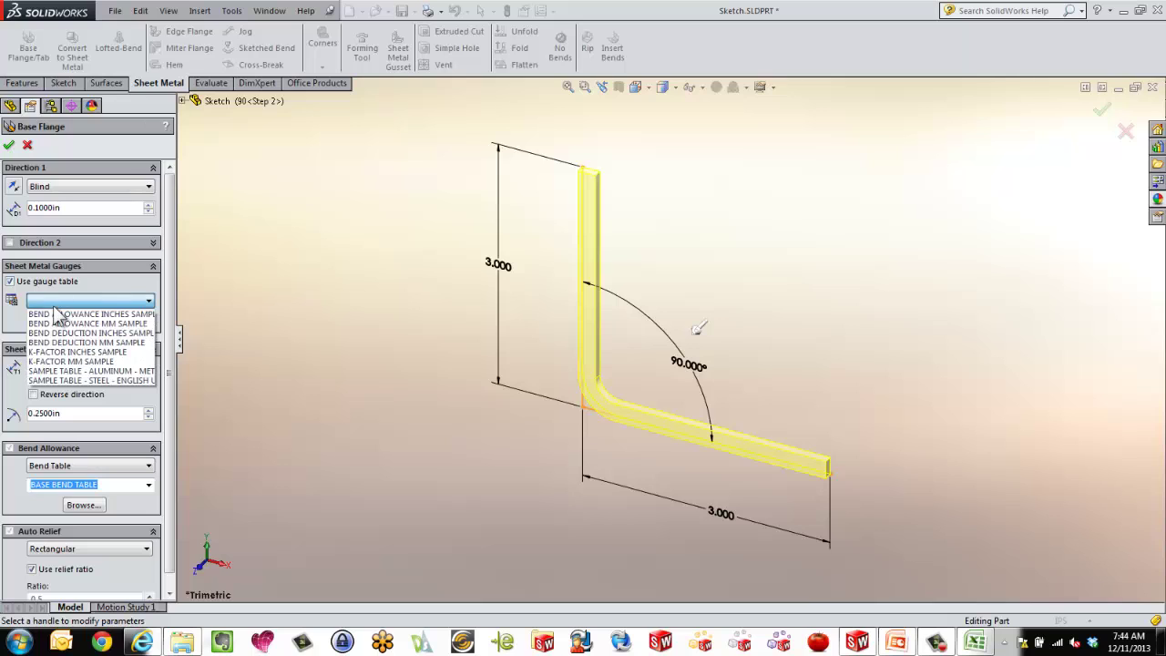
left_click(57, 313)
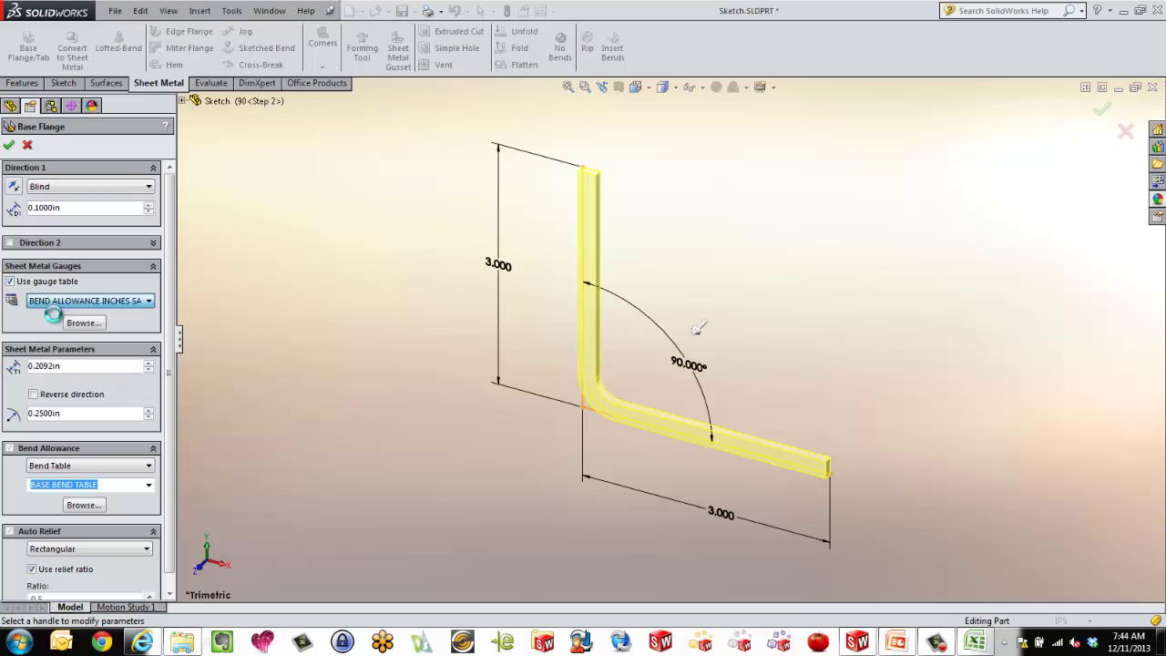
left_click(8, 145)
Step: Flatten the part, measure the flat edge at 5.6123in, then select the Sheet-Metal feature
left_click(519, 65)
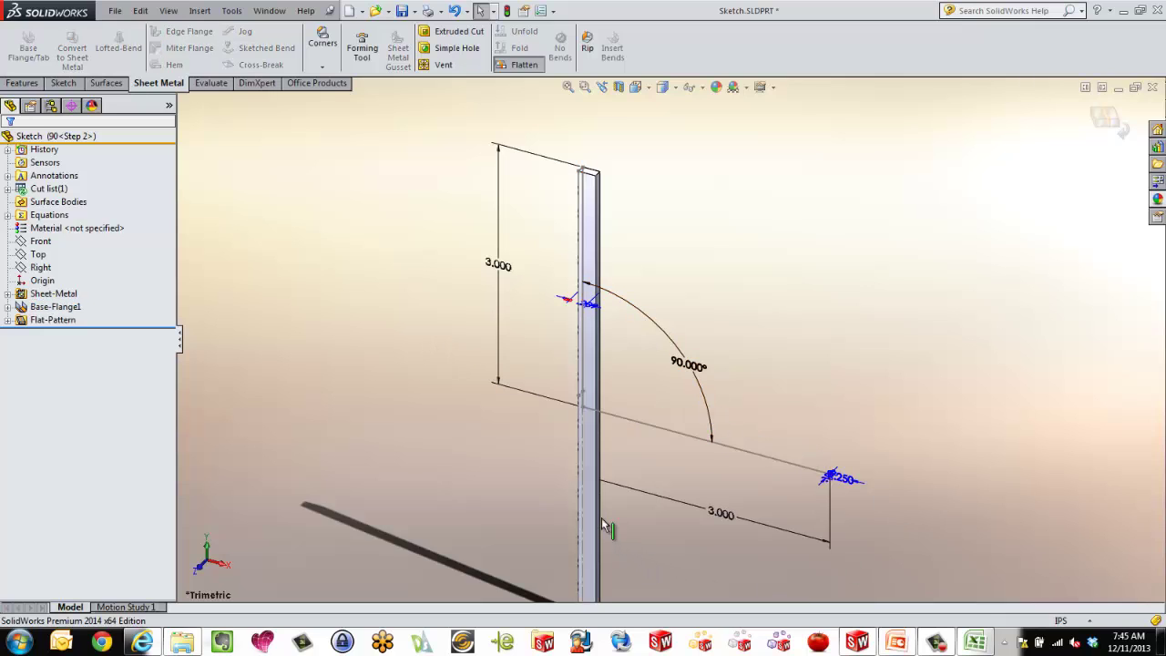
left_click(598, 527)
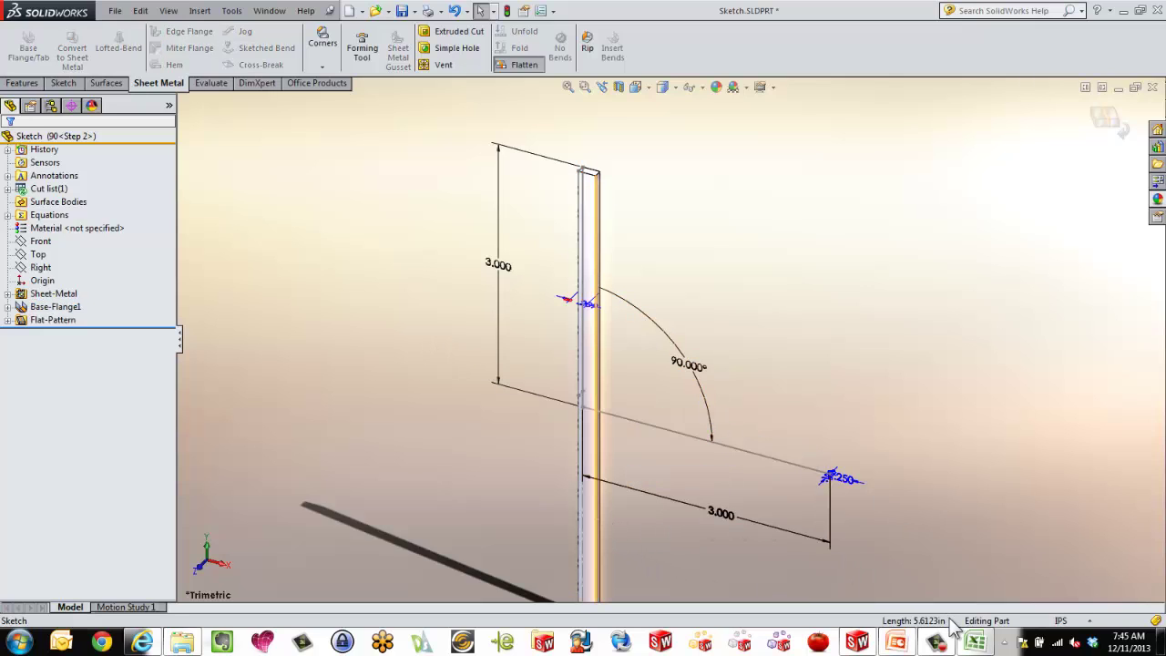
left_click(971, 641)
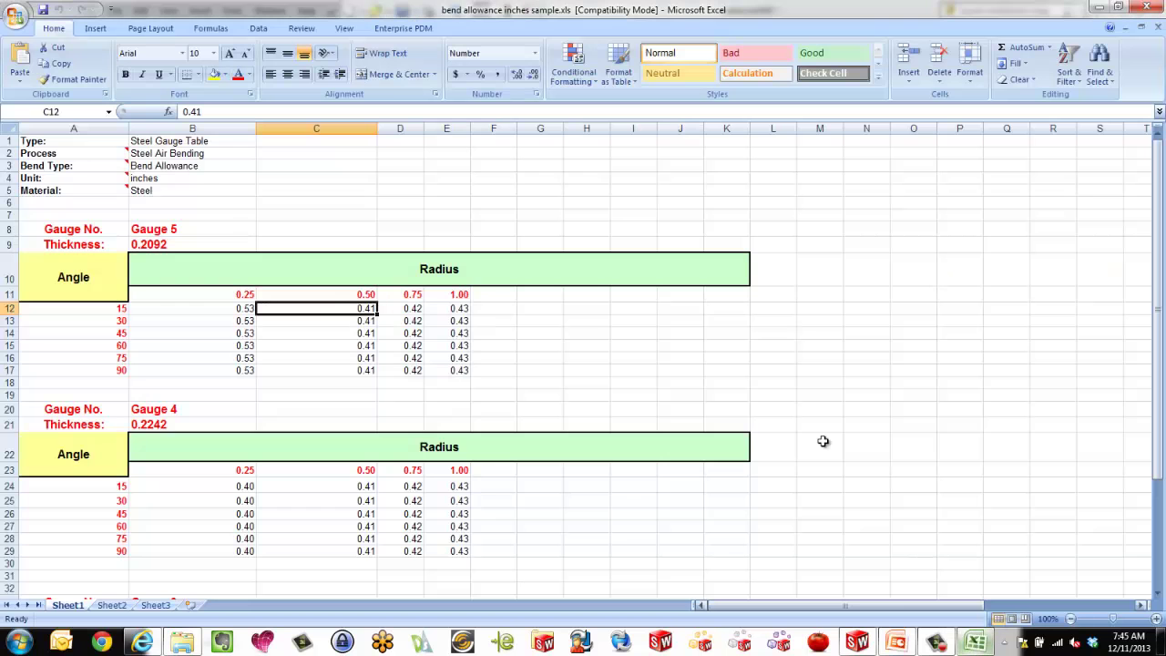
left_click(900, 643)
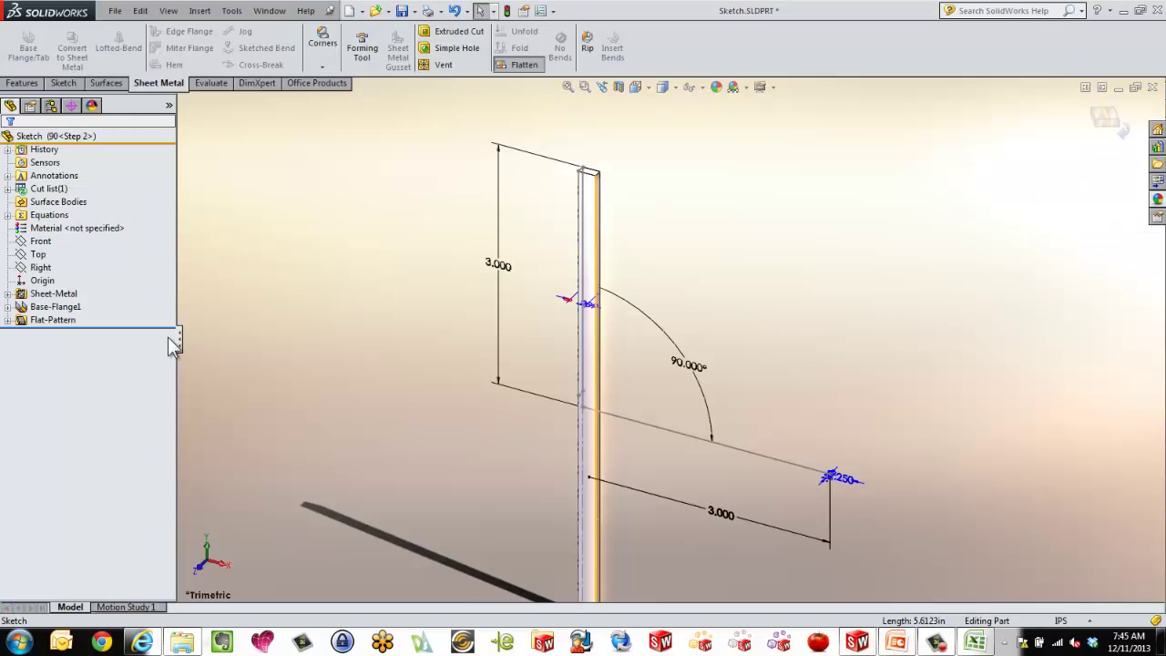
left_click(53, 294)
left_click(8, 293)
Step: Change the Sheet-Metal feature's default gauge table to BEND ALLOWANCE INCHES SAMPLE
right_click(50, 294)
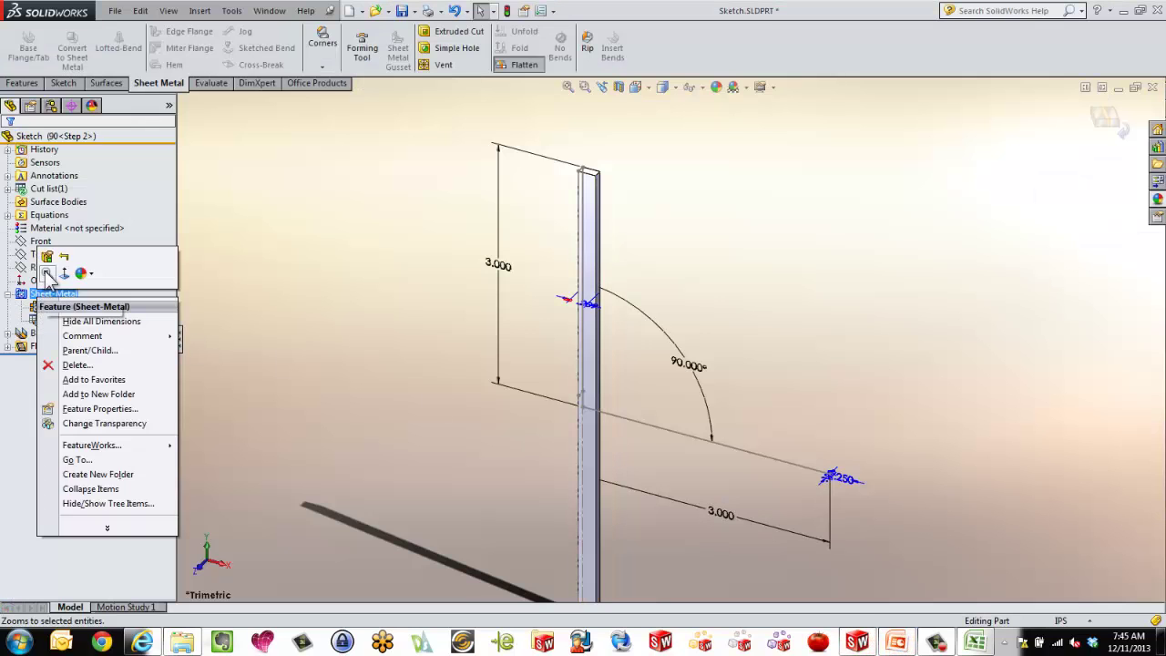
left_click(48, 257)
left_click(114, 202)
left_click(111, 253)
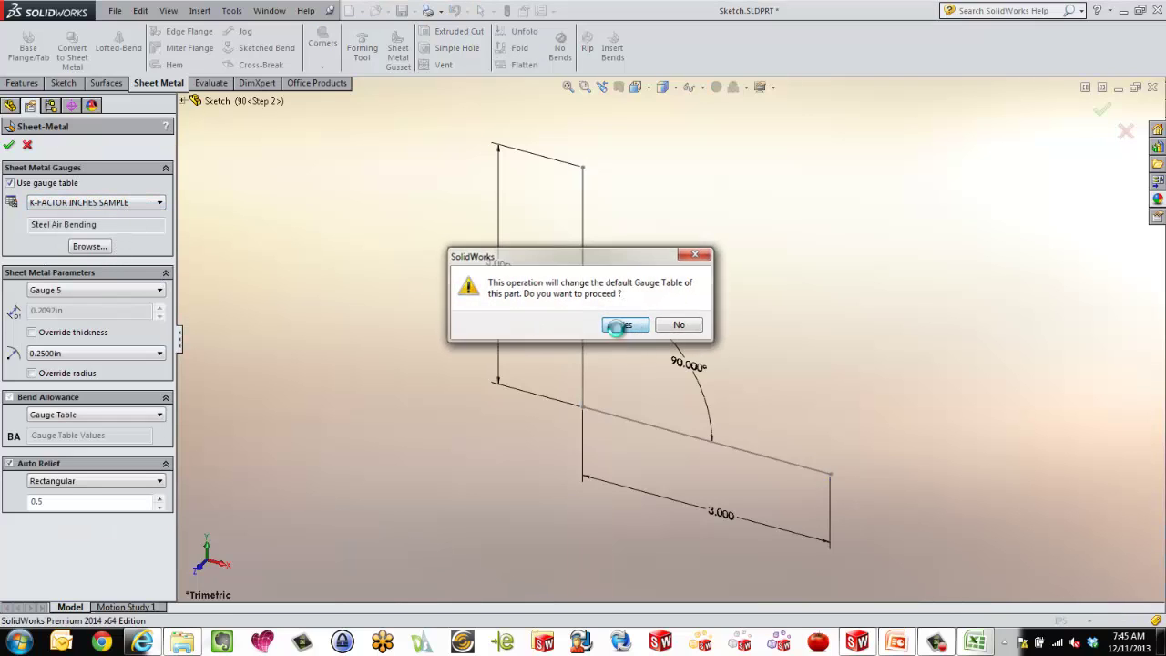
left_click(89, 204)
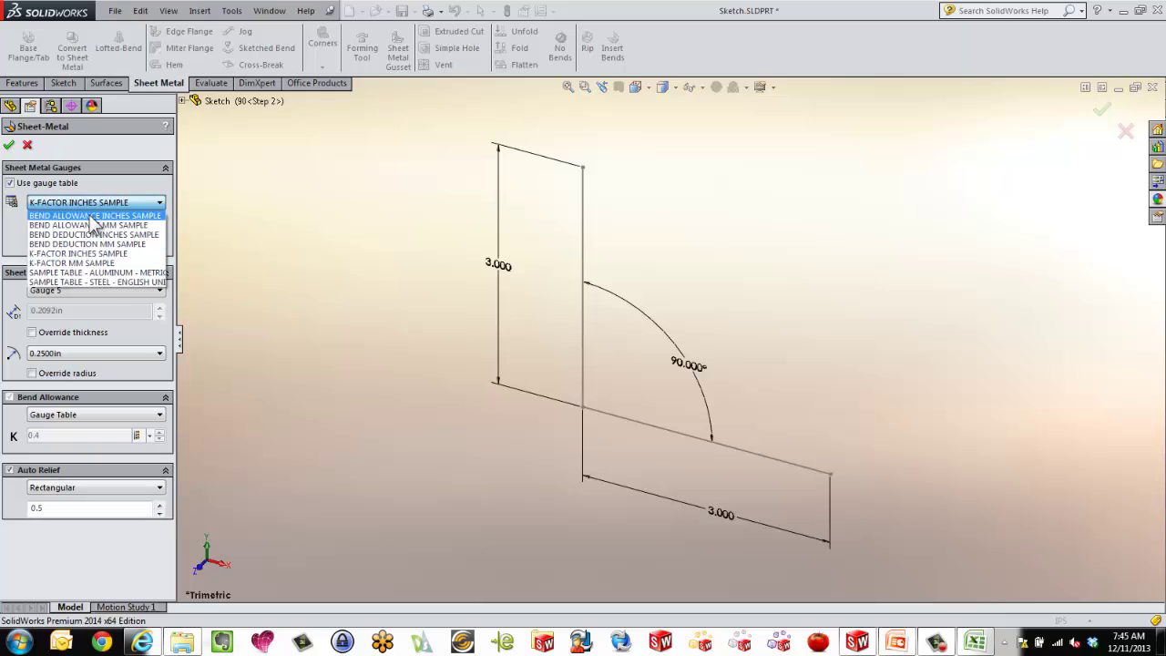
left_click(92, 217)
left_click(643, 324)
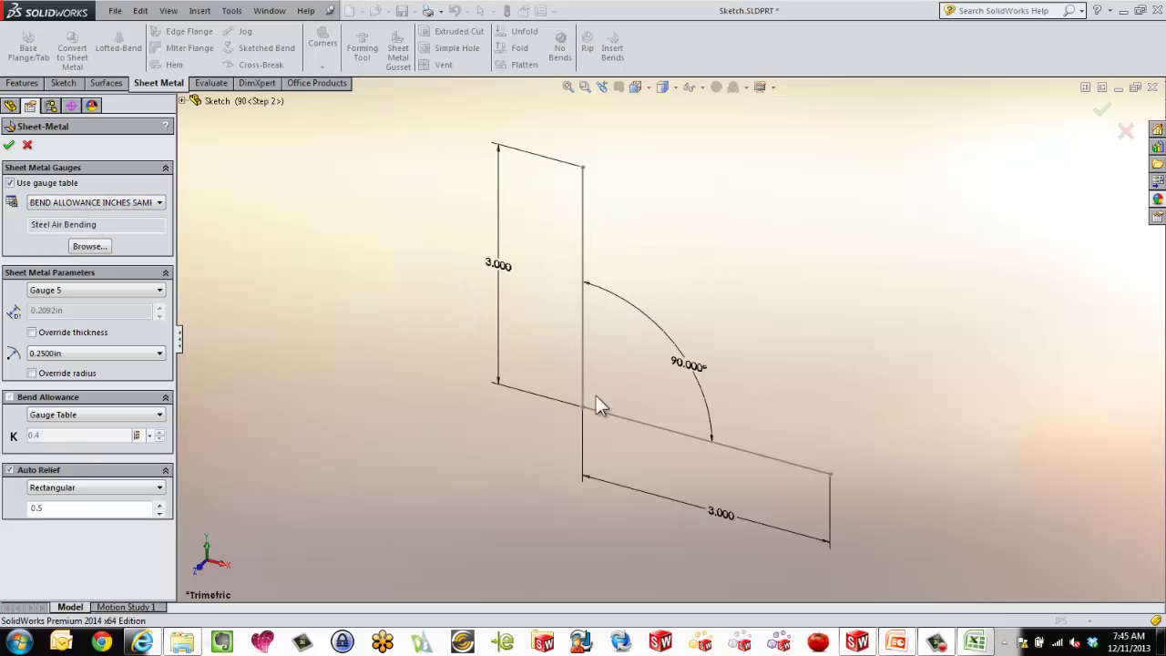
Step: Apply the Sheet-Metal change and bring up the bend allowance inches sample.xls workbook in Excel
left_click(9, 145)
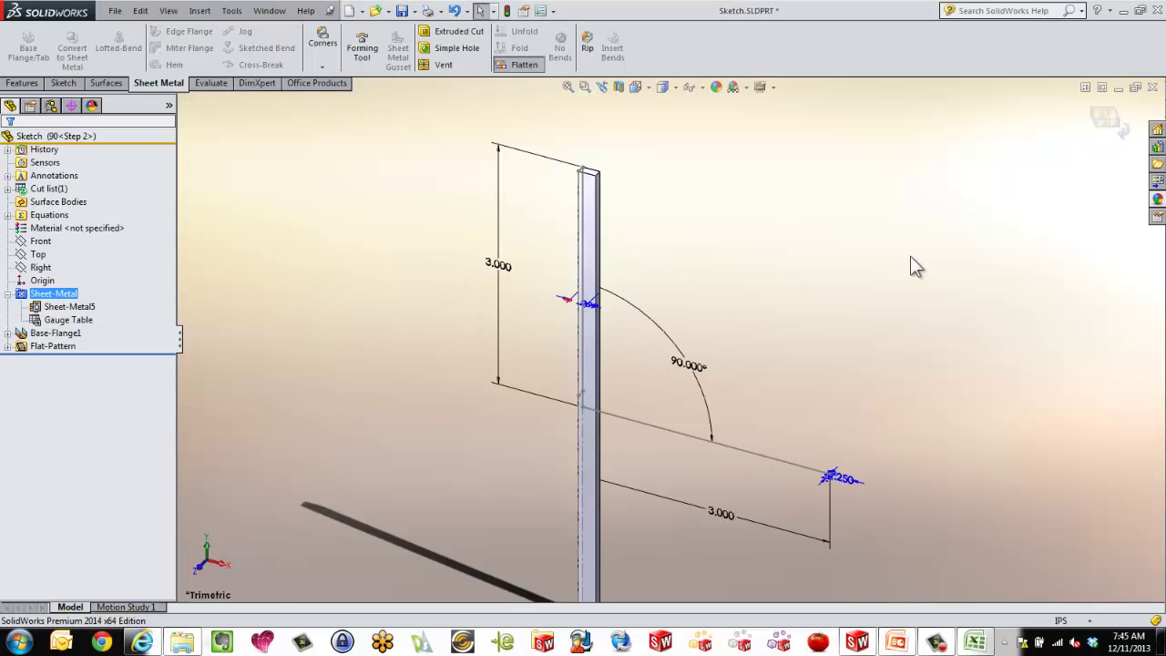
left_click(1047, 160)
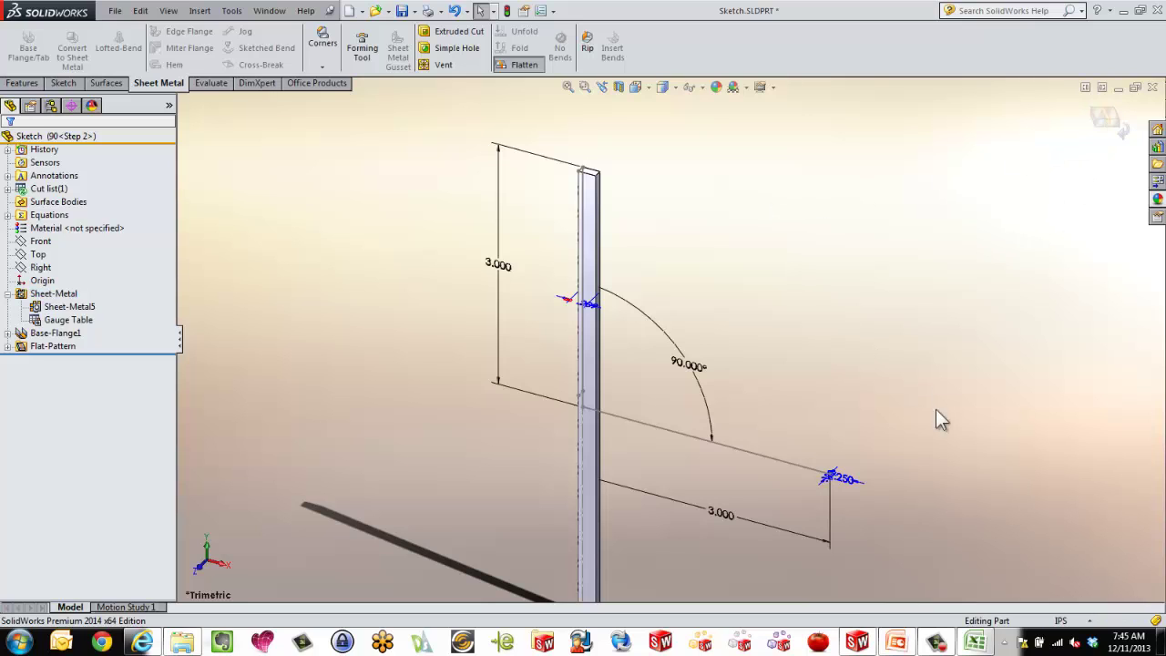
left_click(974, 642)
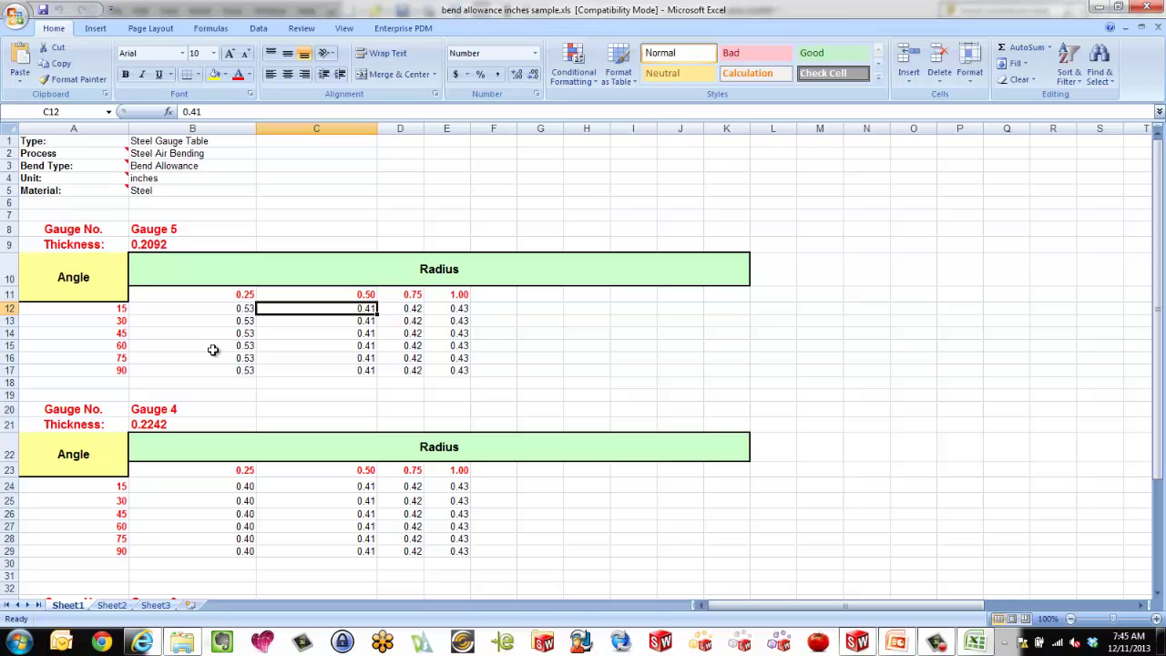
Step: Switch to the PowerPoint slide show and advance to the closing 'Thank You' slide
key("alt+Tab")
key("alt+Tab")
key("alt+Tab")
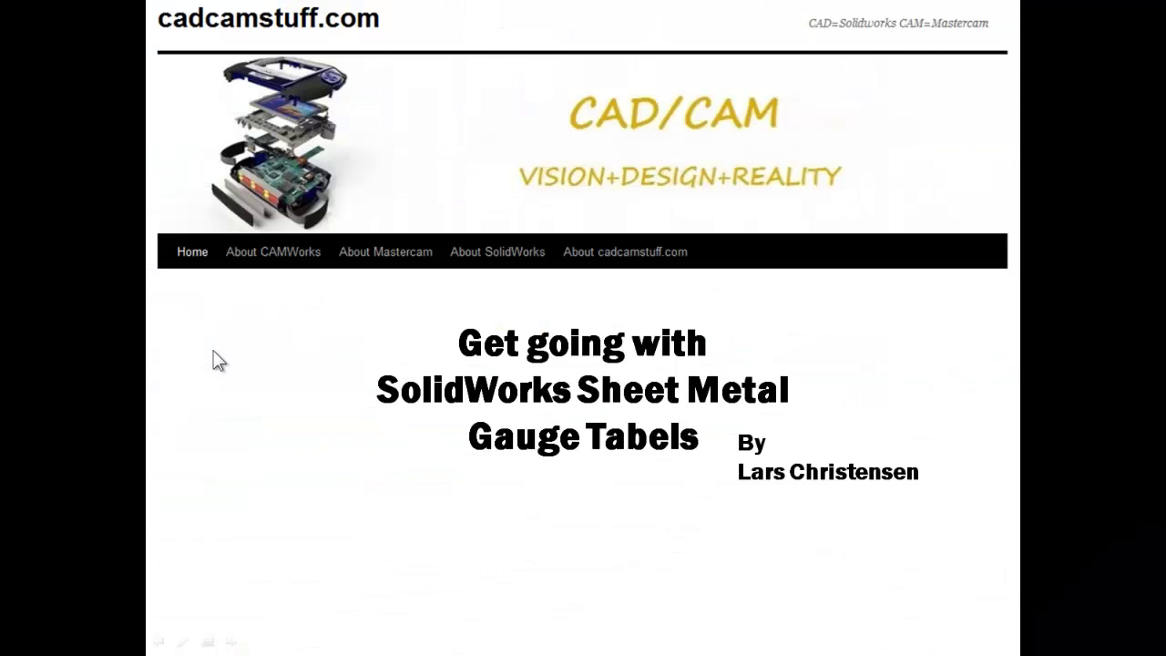
left_click(218, 361)
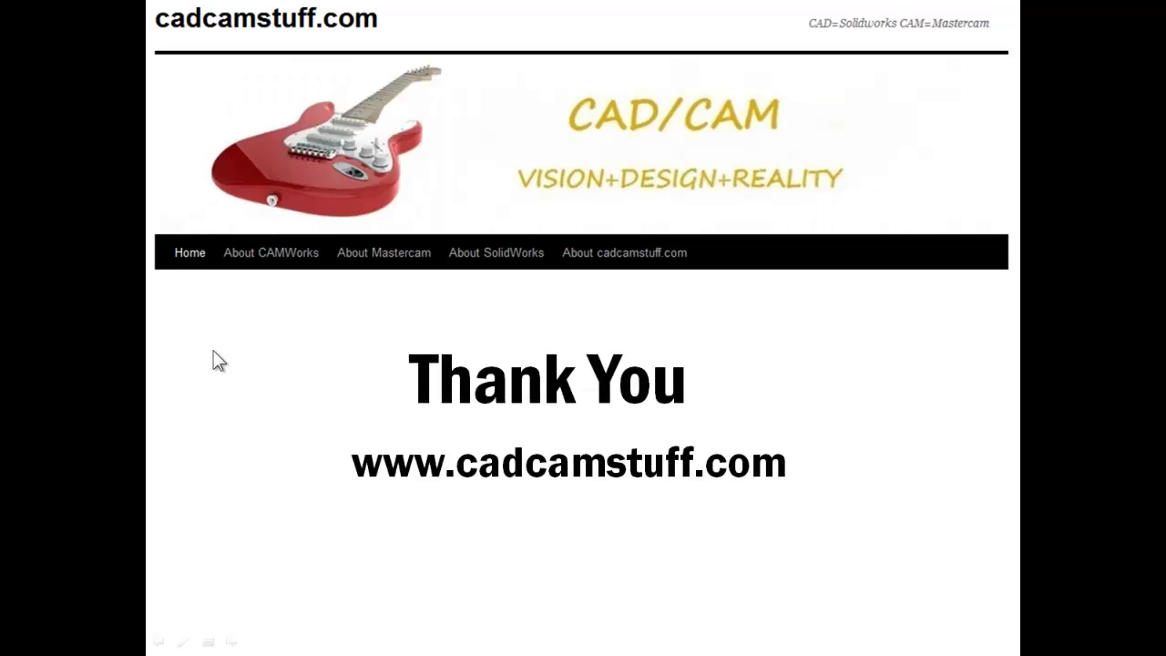